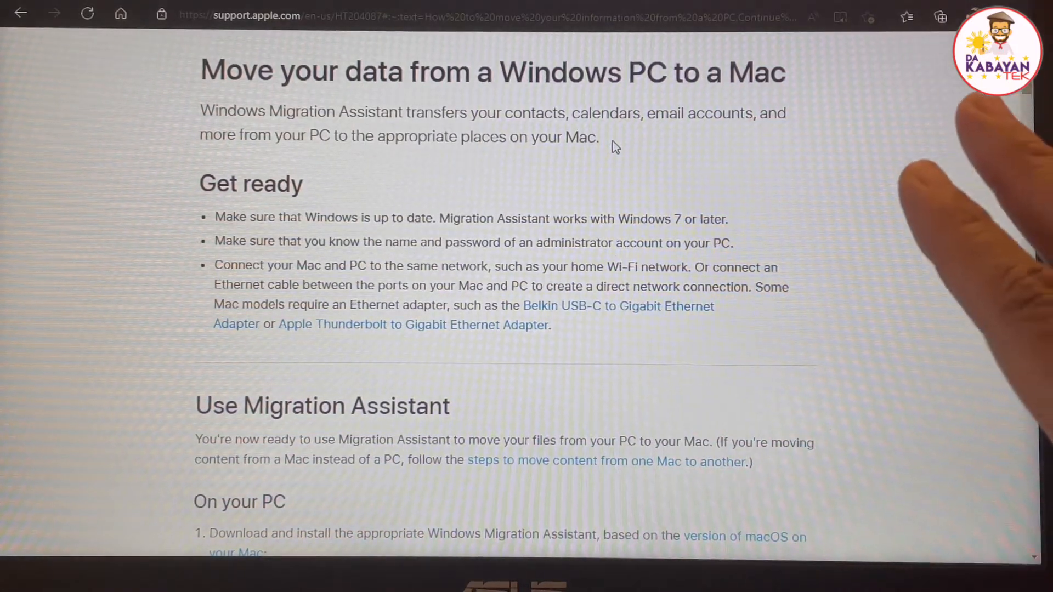
{"action": "scroll", "coordinate": [613, 140], "scroll_direction": "down", "scroll_amount": 3}
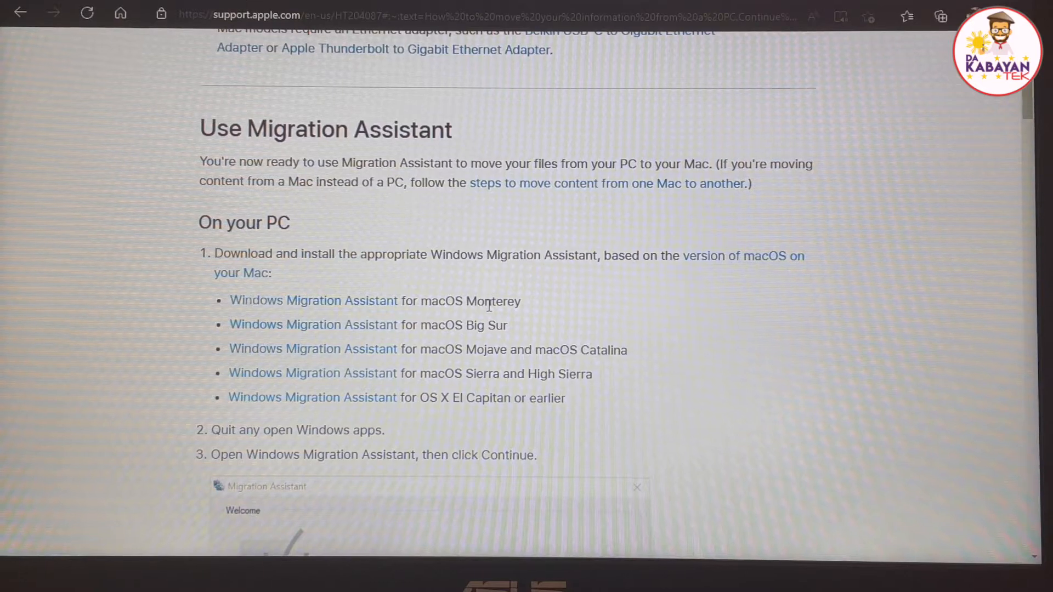
- Download the Monterey-version Windows Migration Assistant installer and repair-install it over the existing copy
{"action": "left_click", "coordinate": [353, 301]}
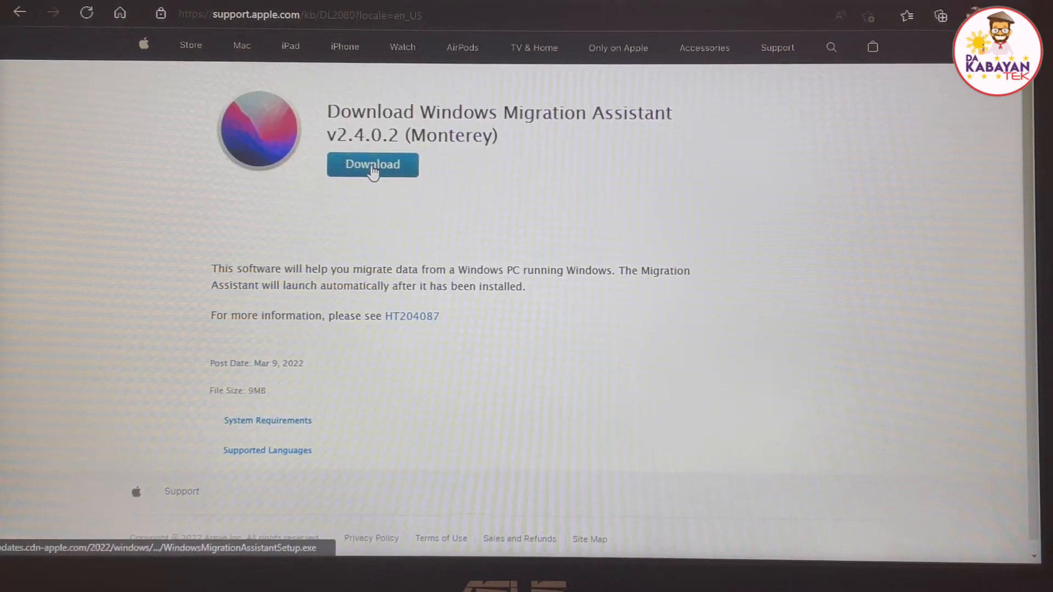
{"action": "left_click", "coordinate": [374, 169]}
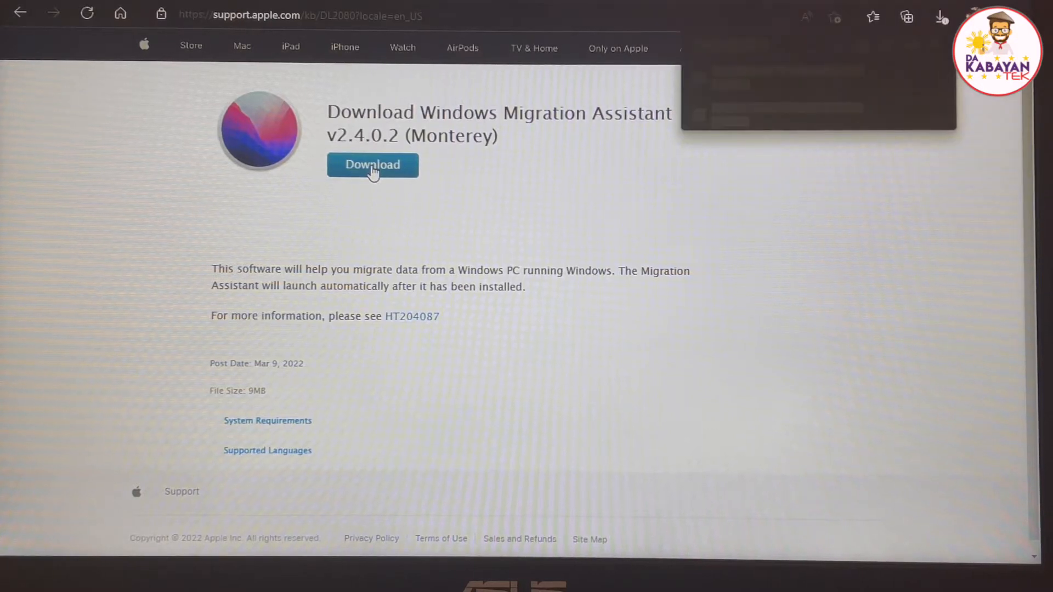
{"action": "left_click", "coordinate": [751, 95]}
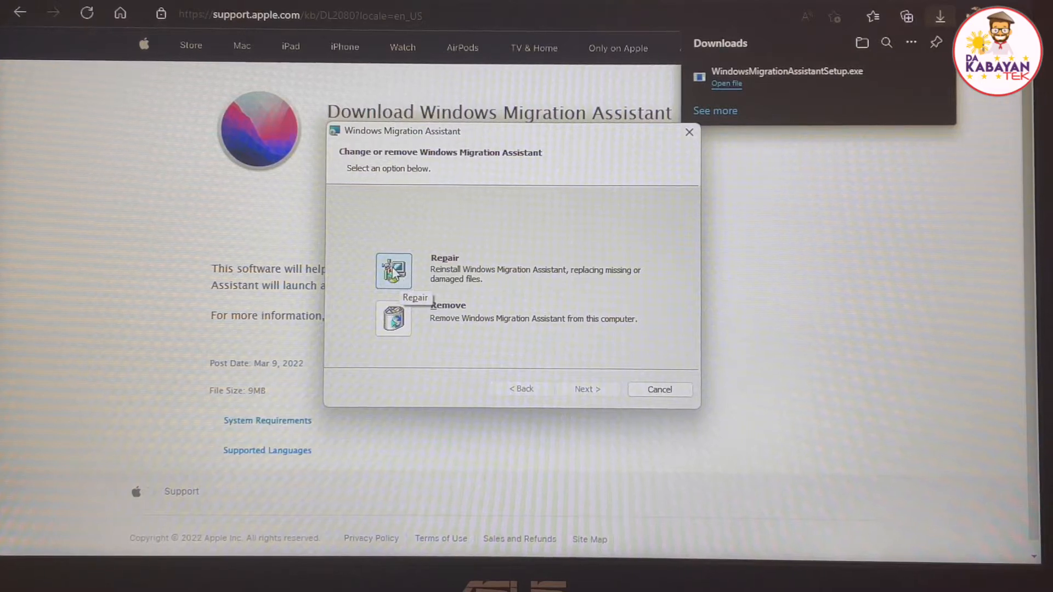
{"action": "left_click", "coordinate": [393, 270]}
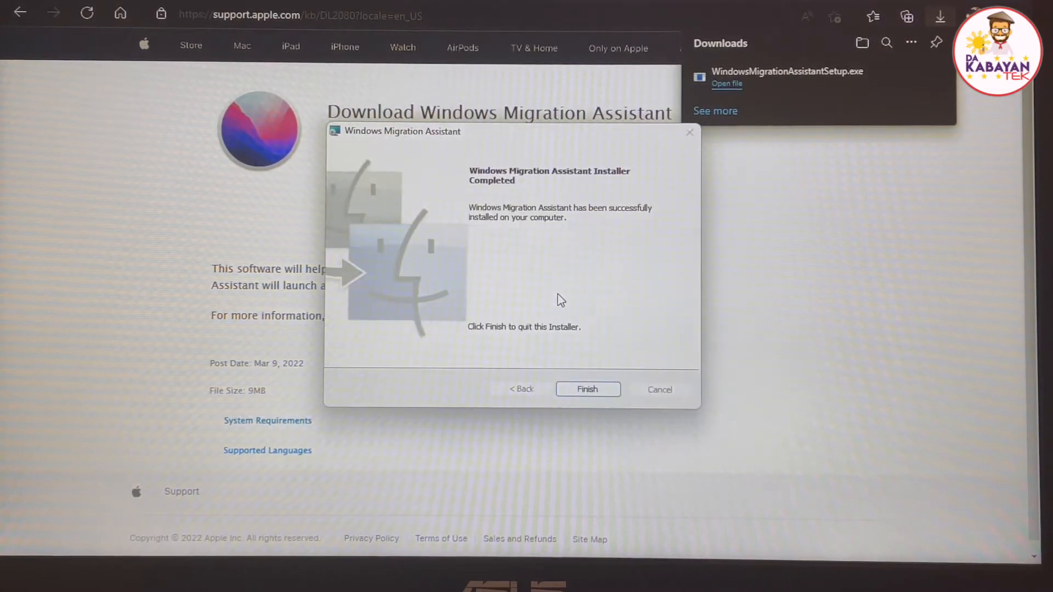
{"action": "left_click", "coordinate": [588, 389]}
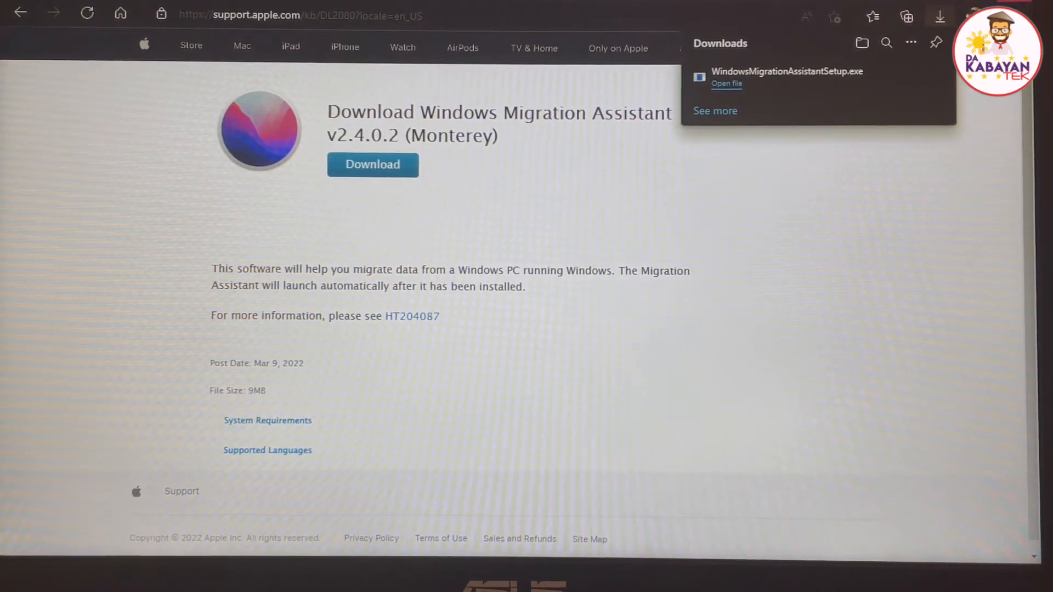
- Launch Windows Migration Assistant from the desktop, allow changes, and begin searching for Task Manager when told Edge must close
{"action": "key", "text": "super+d"}
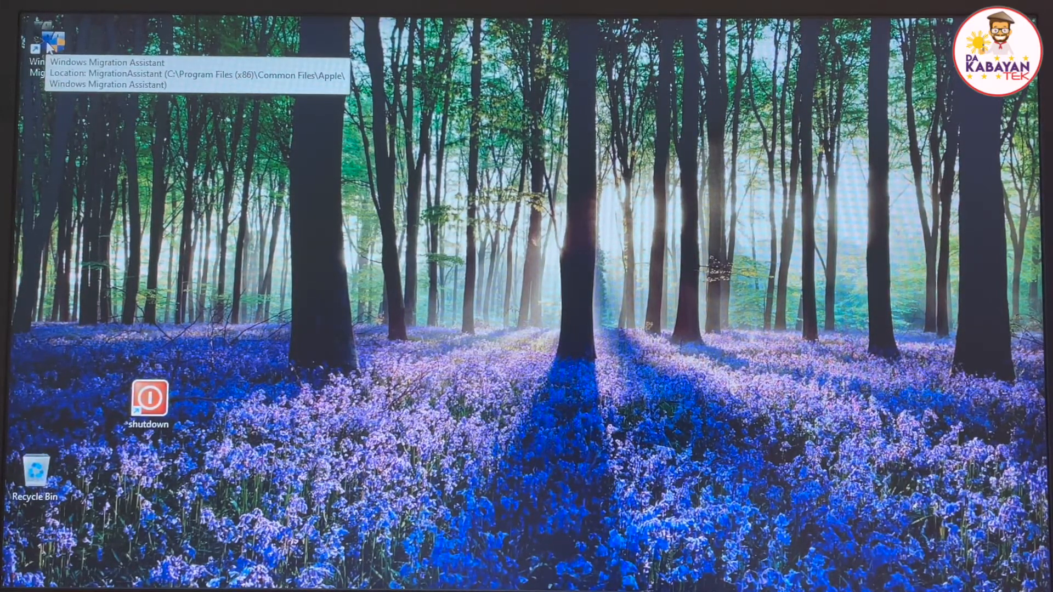
{"action": "double_click", "coordinate": [51, 41]}
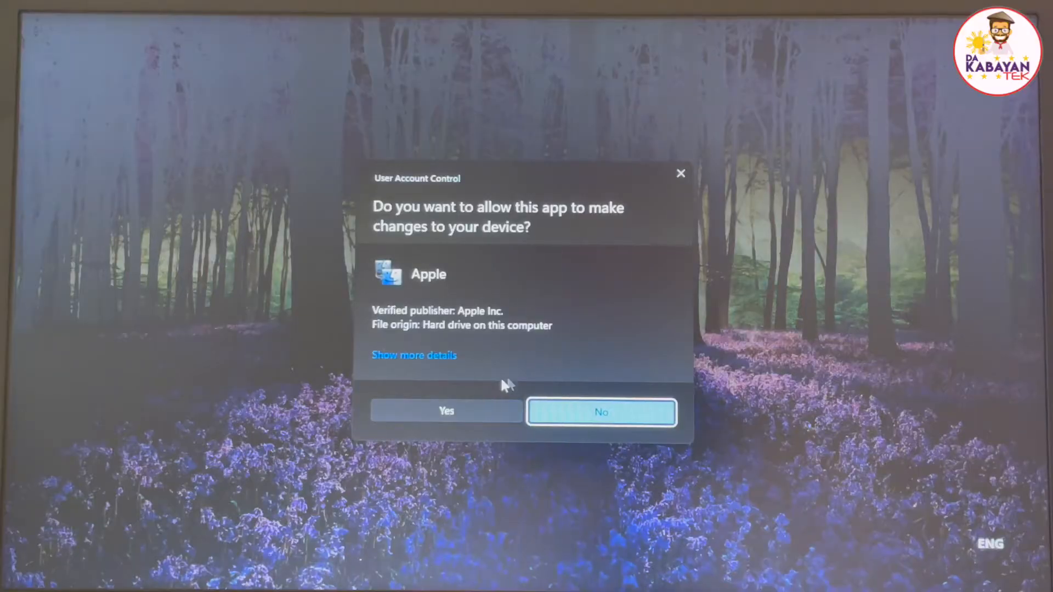
{"action": "left_click", "coordinate": [420, 412]}
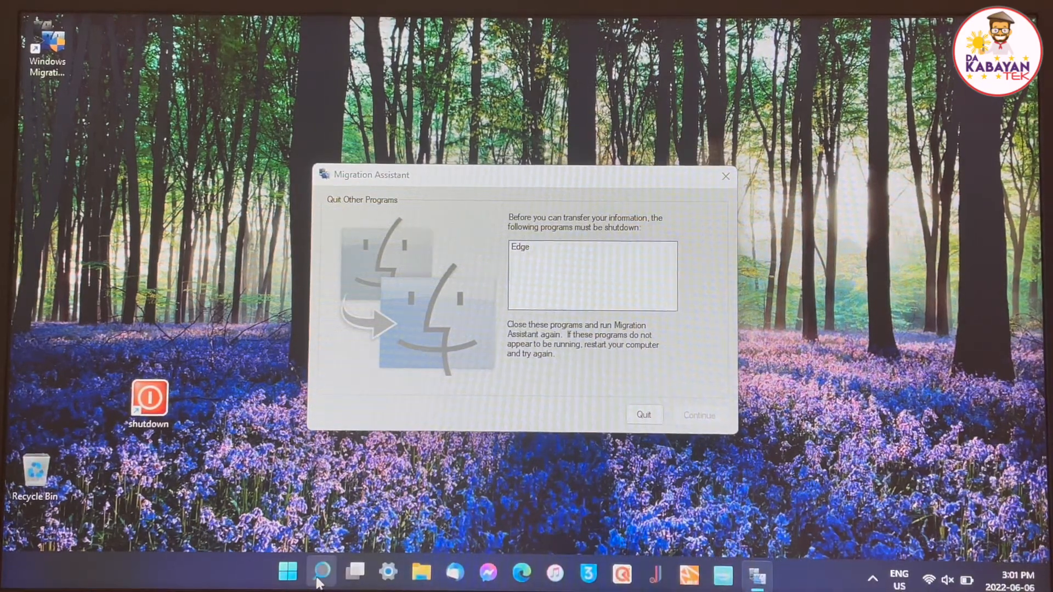
{"action": "left_click", "coordinate": [320, 573]}
{"action": "type", "text": "task Manager"}
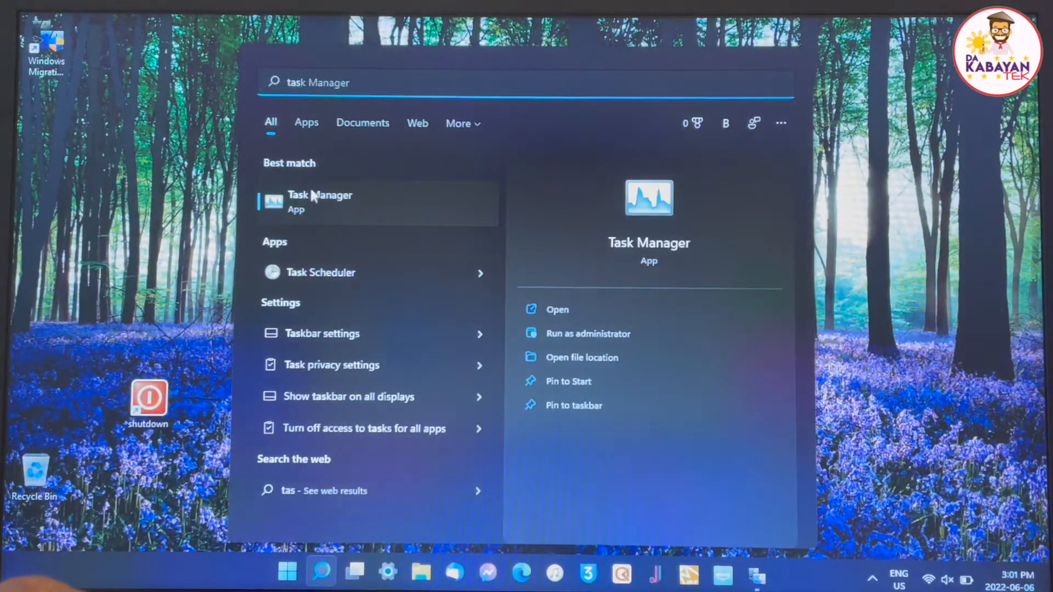
- Quit the assistant, end the Microsoft Edge process in Task Manager, then close Task Manager
{"action": "left_click", "coordinate": [314, 198]}
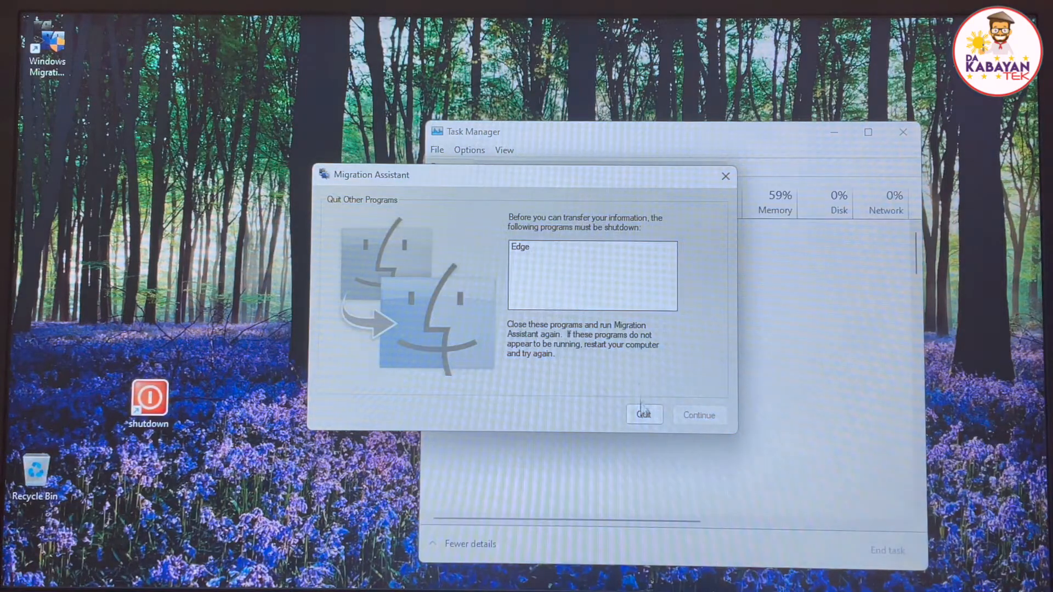
{"action": "left_click", "coordinate": [643, 414]}
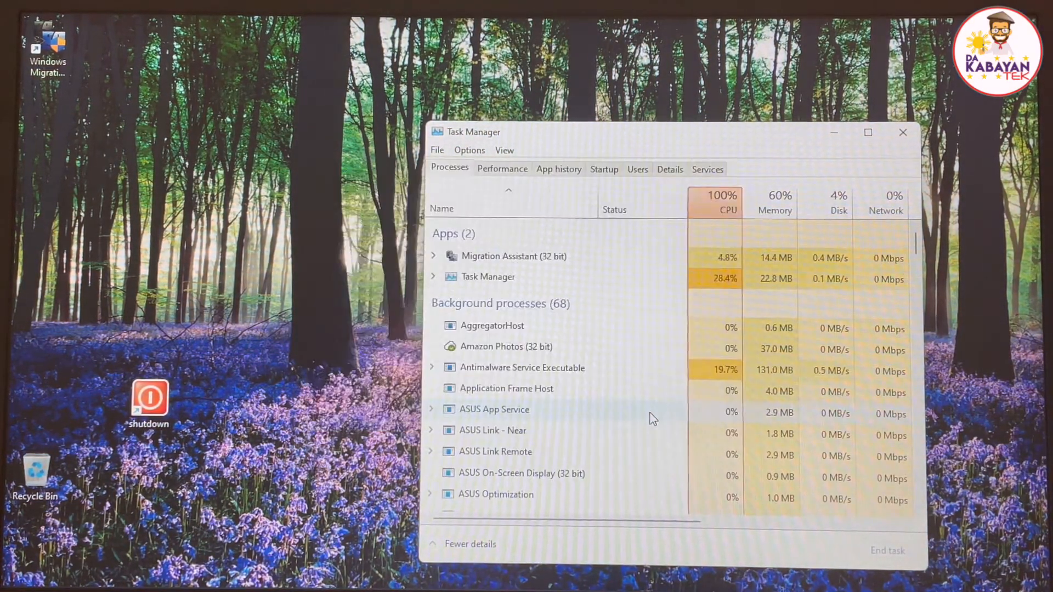
{"action": "scroll", "coordinate": [543, 364], "scroll_direction": "down", "scroll_amount": 3}
{"action": "scroll", "coordinate": [543, 364], "scroll_direction": "down", "scroll_amount": 2}
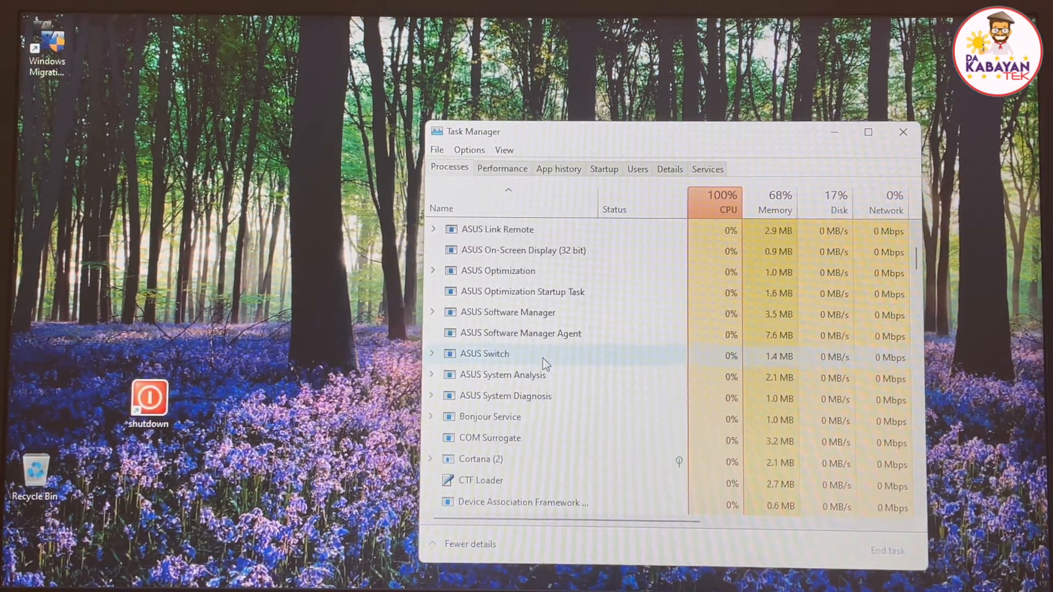
{"action": "scroll", "coordinate": [544, 363], "scroll_direction": "down", "scroll_amount": 2}
{"action": "scroll", "coordinate": [544, 363], "scroll_direction": "down", "scroll_amount": 2}
{"action": "scroll", "coordinate": [543, 363], "scroll_direction": "down", "scroll_amount": 2}
{"action": "scroll", "coordinate": [544, 363], "scroll_direction": "down", "scroll_amount": 3}
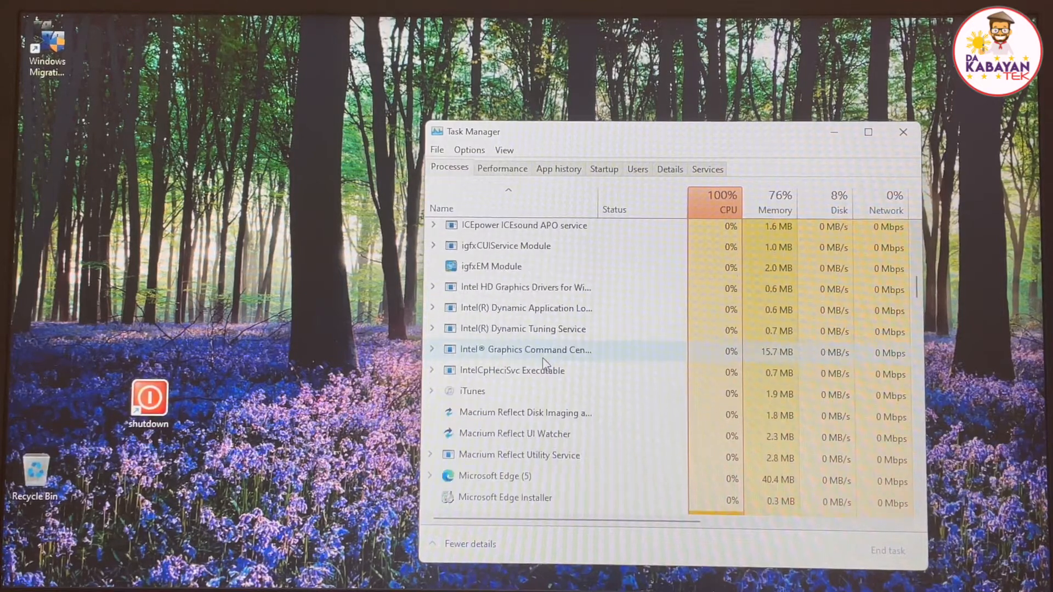
{"action": "scroll", "coordinate": [544, 394], "scroll_direction": "down", "scroll_amount": 1}
{"action": "scroll", "coordinate": [485, 459], "scroll_direction": "down", "scroll_amount": 1}
{"action": "left_click", "coordinate": [485, 411]}
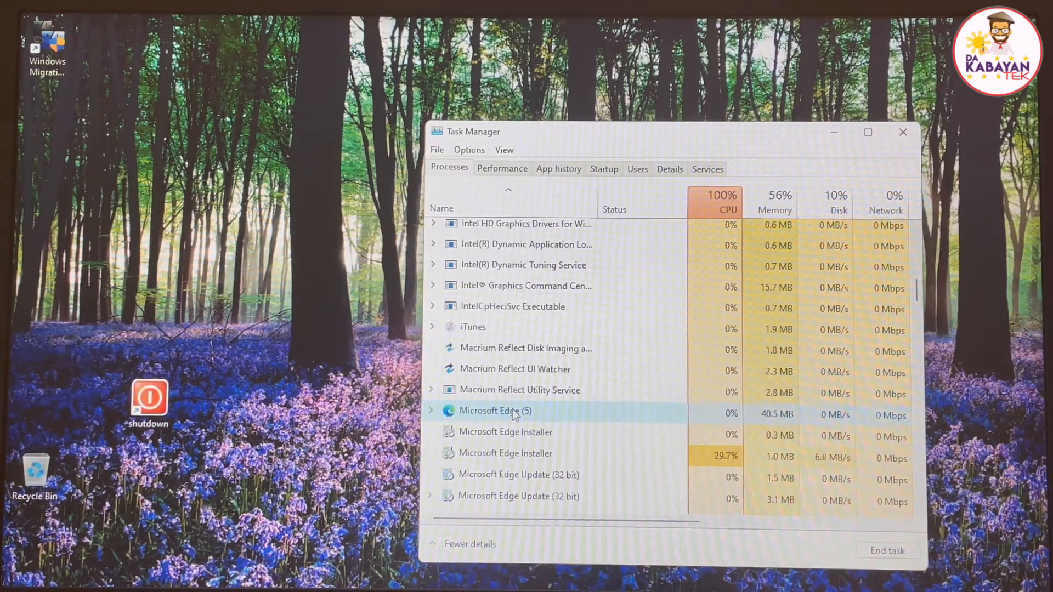
{"action": "left_click", "coordinate": [888, 550]}
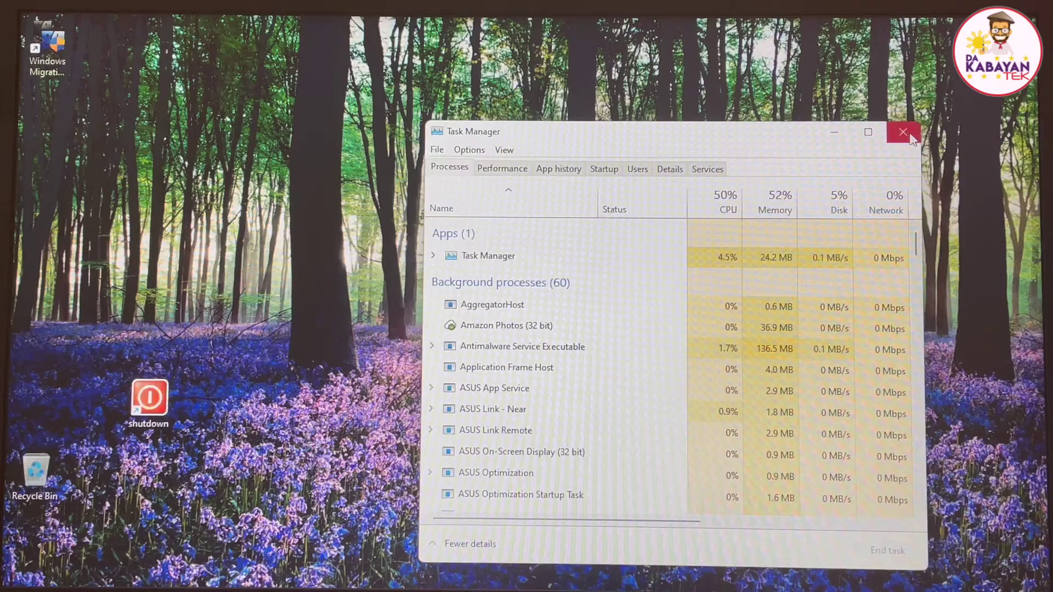
{"action": "left_click", "coordinate": [904, 132]}
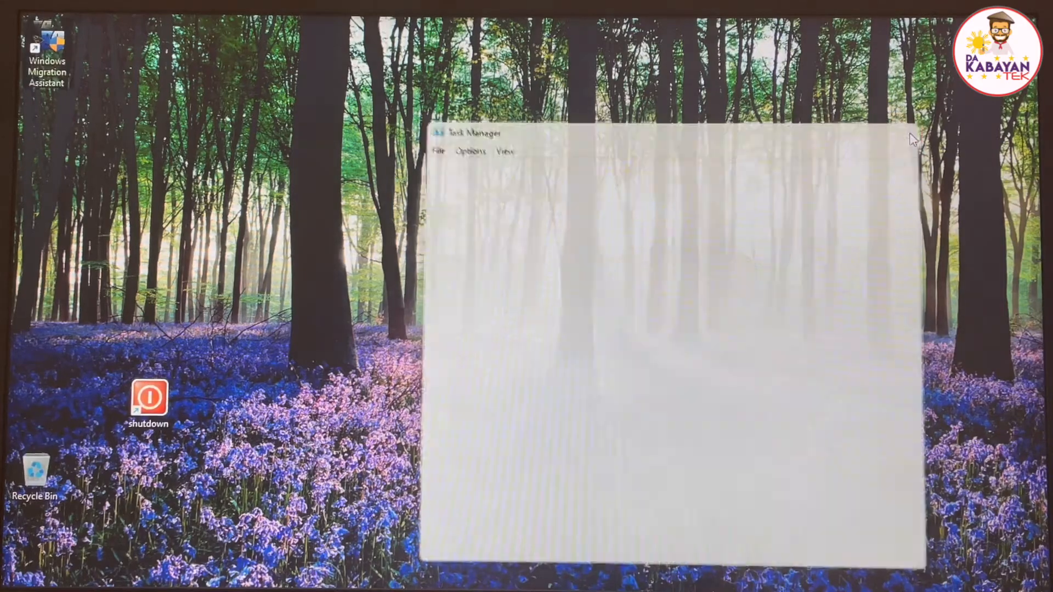
- Relaunch Windows Migration Assistant, continue past the welcome and before-you-begin pages, and decline sending usage data
{"action": "double_click", "coordinate": [48, 57]}
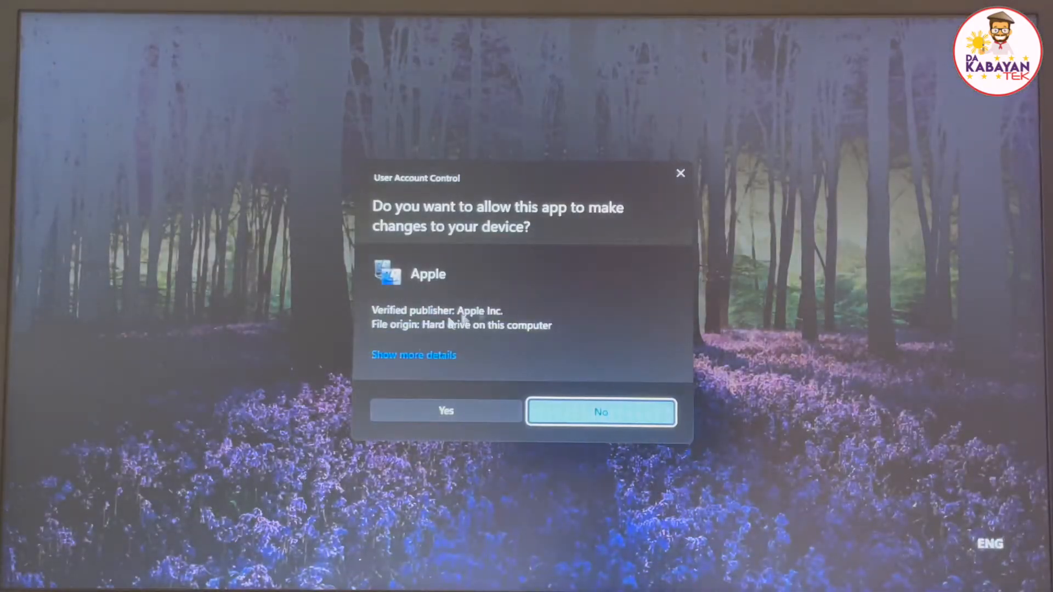
{"action": "left_click", "coordinate": [492, 414]}
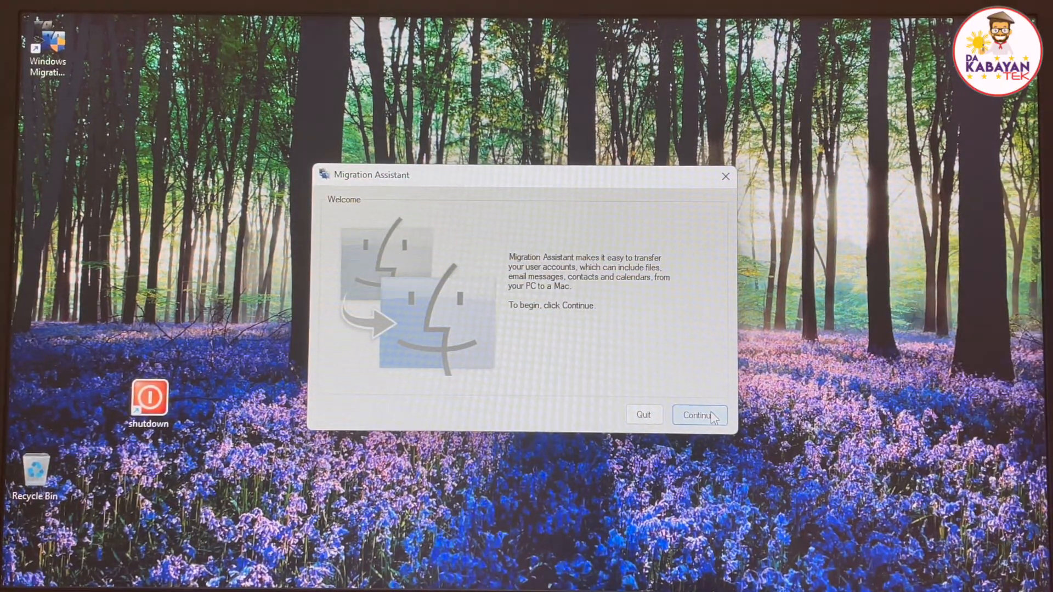
{"action": "left_click", "coordinate": [700, 415]}
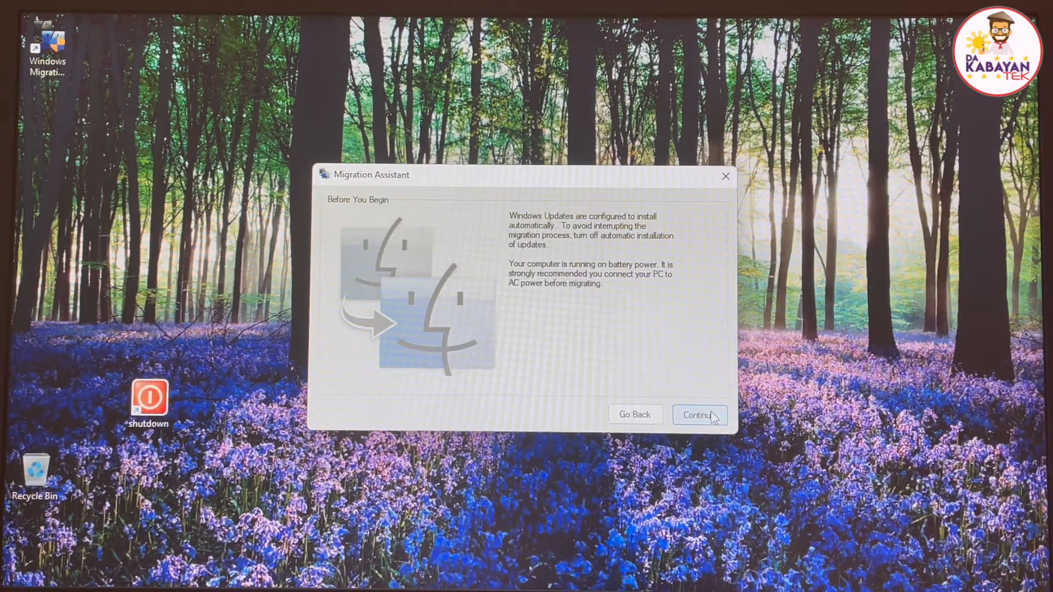
{"action": "left_click", "coordinate": [699, 415]}
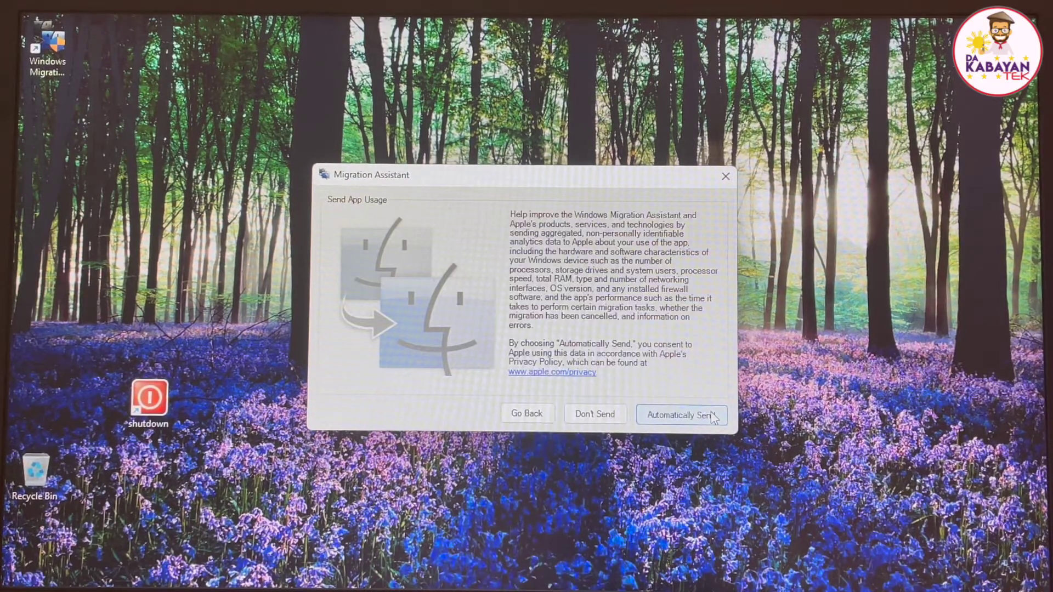
{"action": "left_click", "coordinate": [588, 417]}
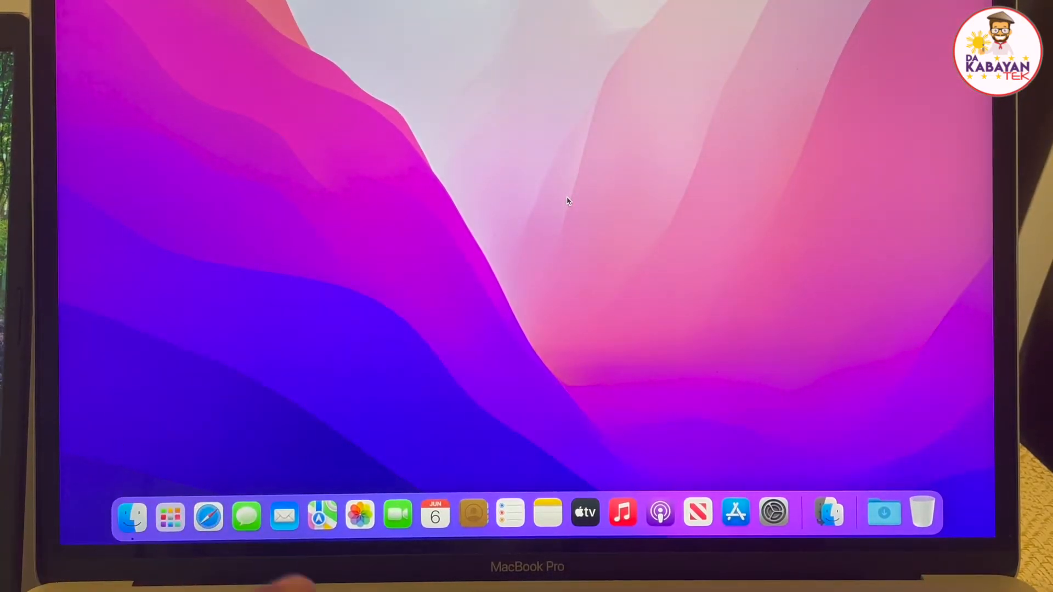
- Launch Migration Assistant from Spotlight, continue past the intro and authorise with the admin password
{"action": "key", "text": "super+space"}
{"action": "type", "text": "mi"}
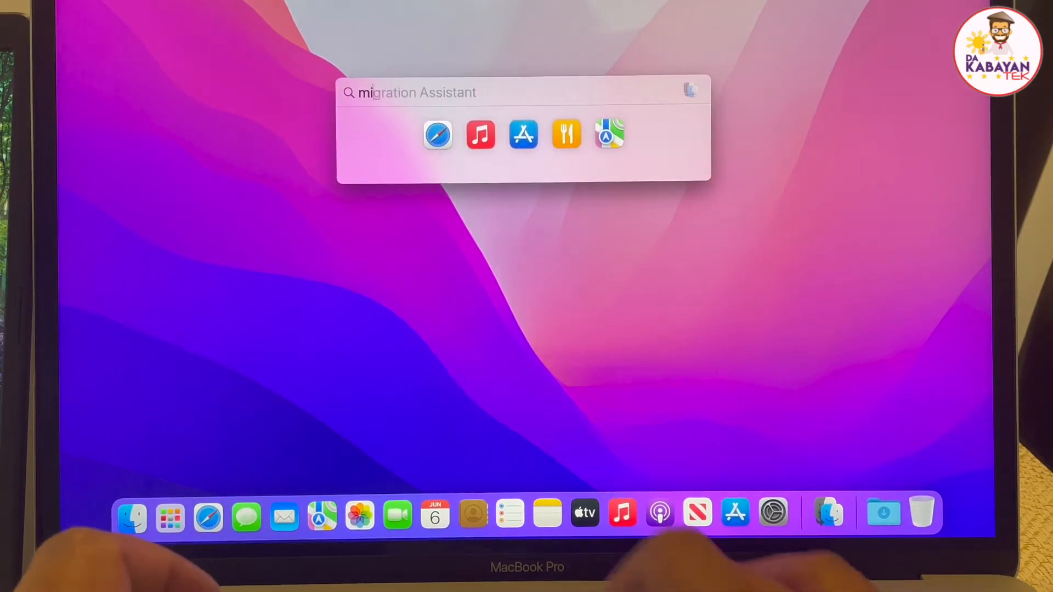
{"action": "type", "text": "gra"}
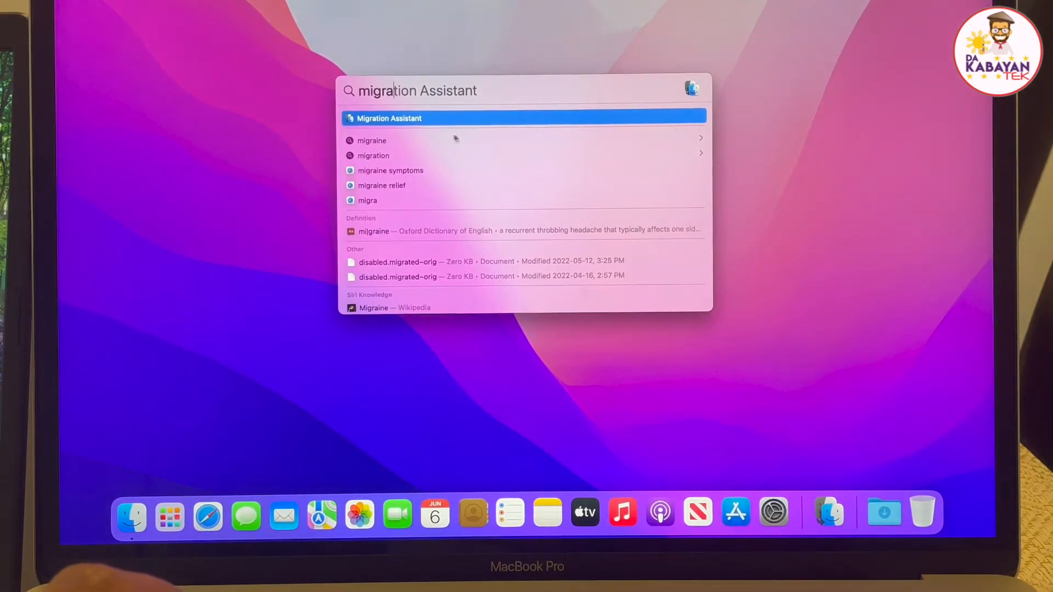
{"action": "left_click", "coordinate": [433, 123]}
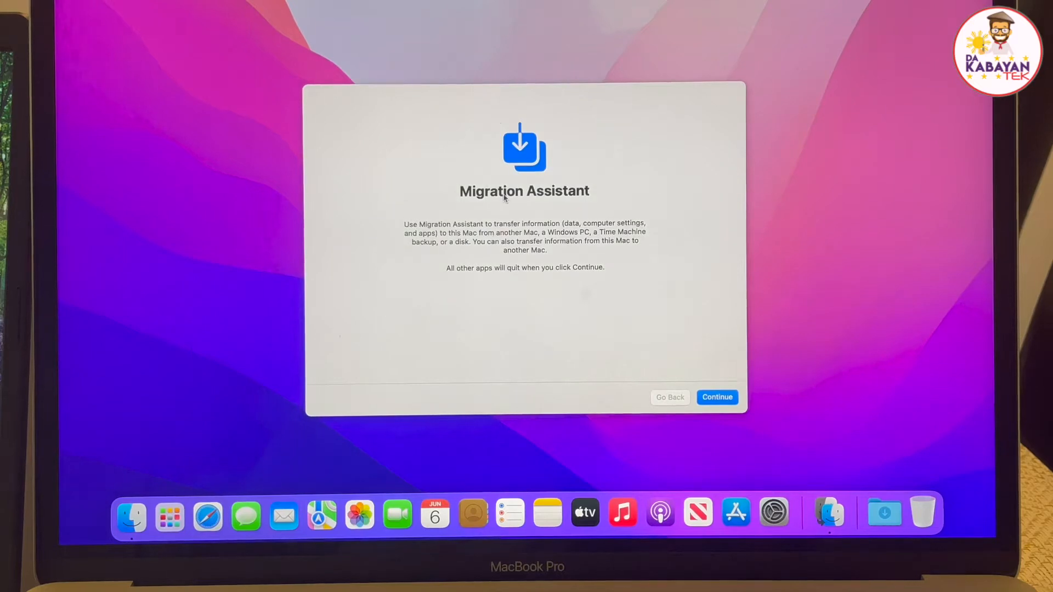
{"action": "left_click", "coordinate": [716, 398]}
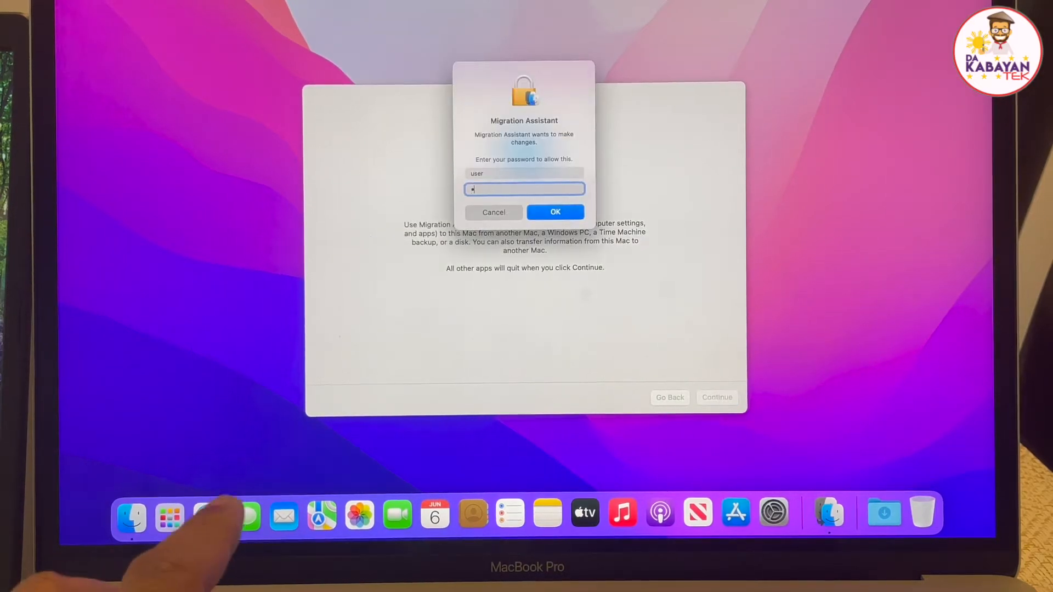
{"action": "type", "text": "••••"}
{"action": "key", "text": "Return"}
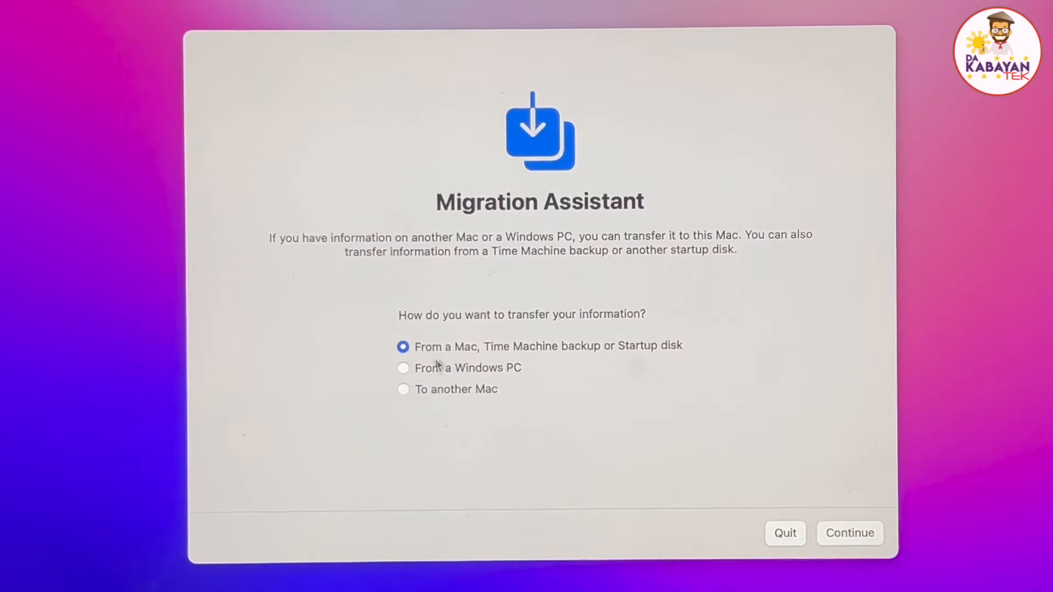
- Choose 'From a Windows PC' and select the listed Windows PC as the source computer
{"action": "left_click", "coordinate": [403, 367]}
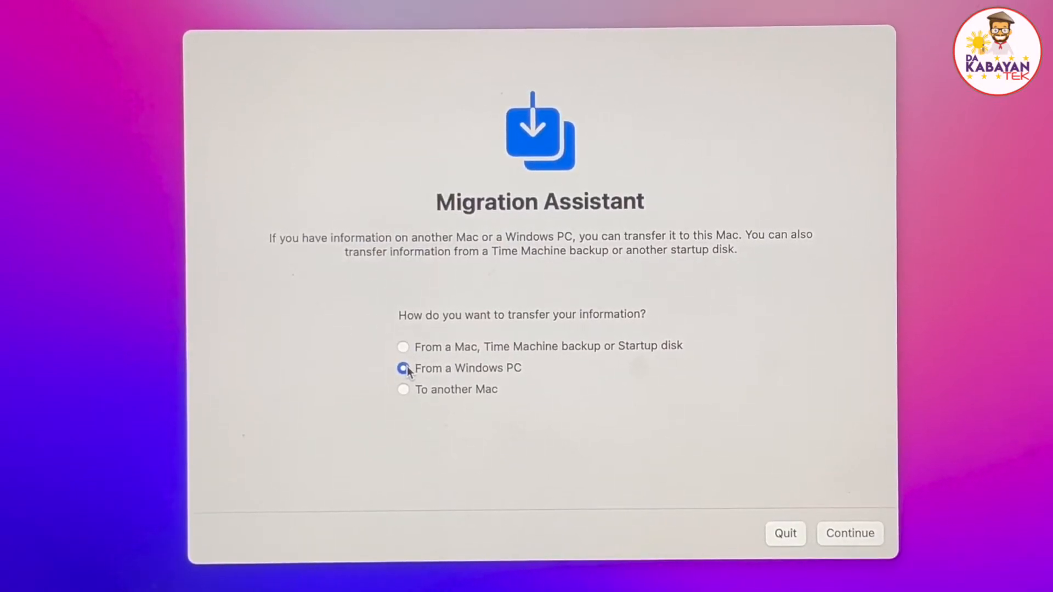
{"action": "left_click", "coordinate": [856, 533]}
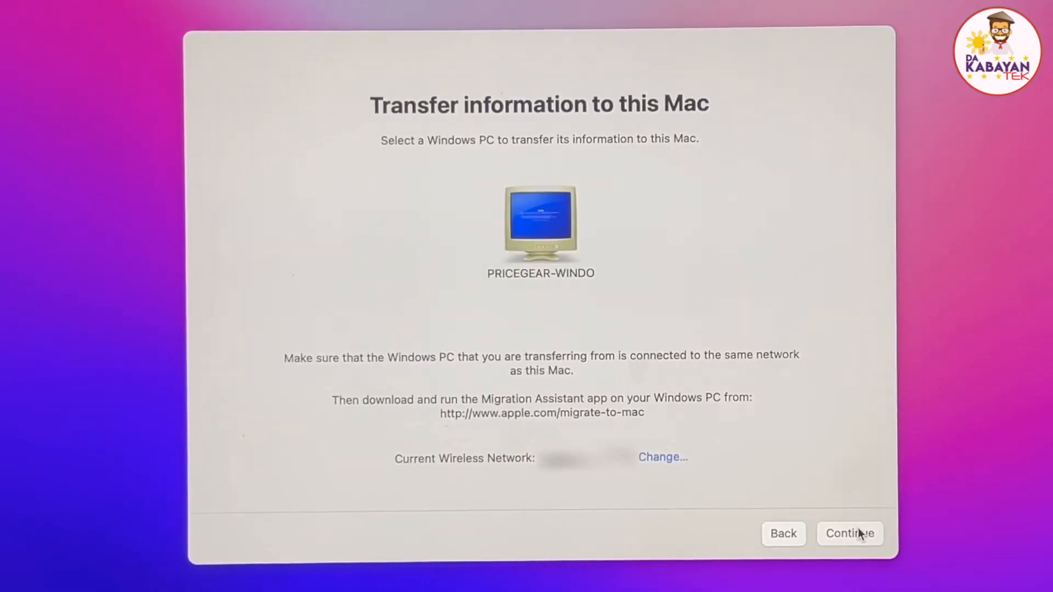
{"action": "left_click", "coordinate": [552, 225]}
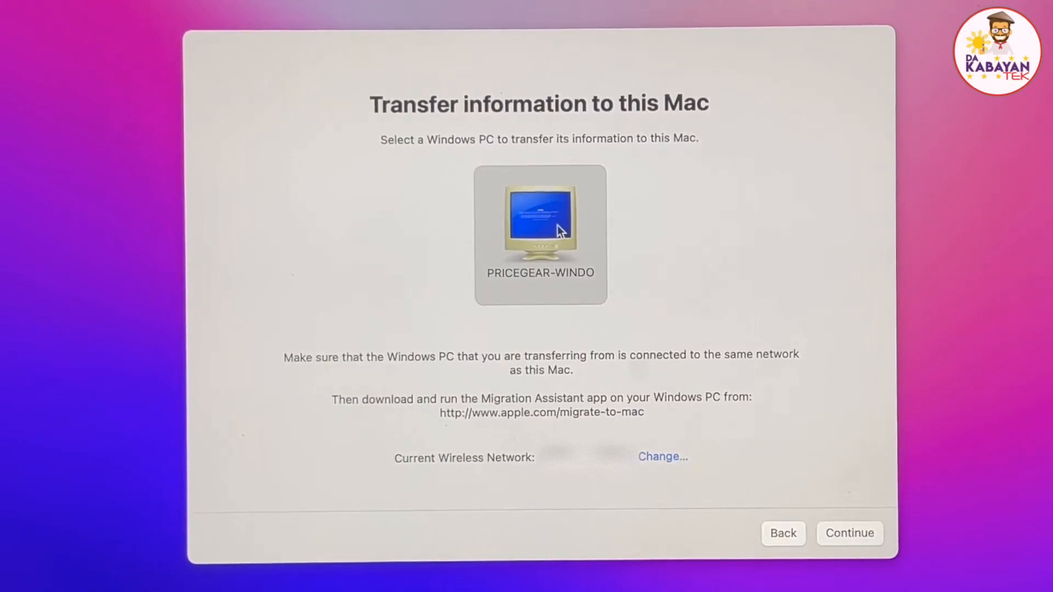
{"action": "left_click", "coordinate": [837, 530]}
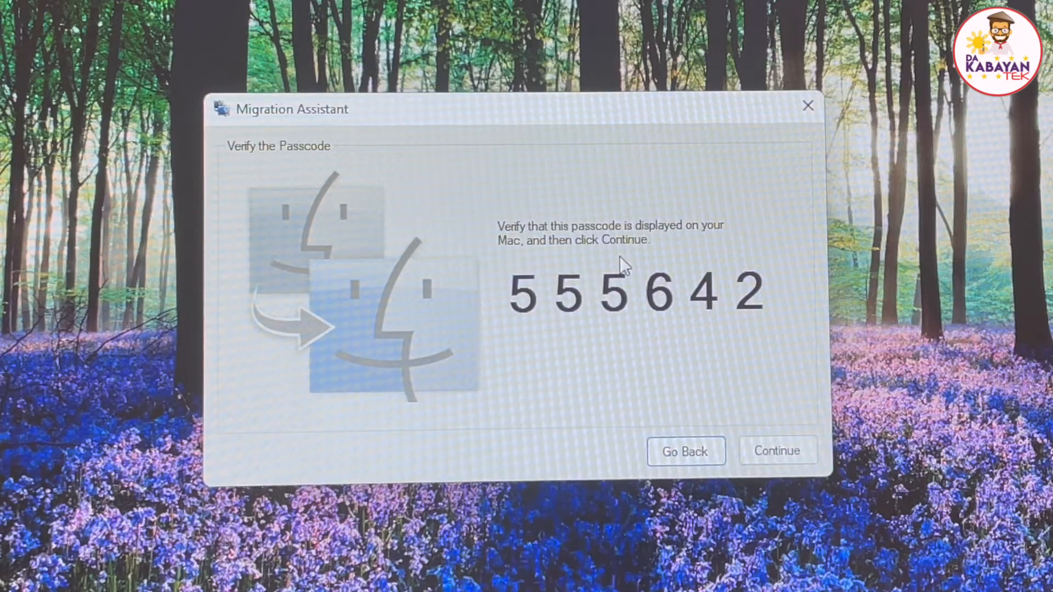
{"action": "left_click", "coordinate": [760, 451]}
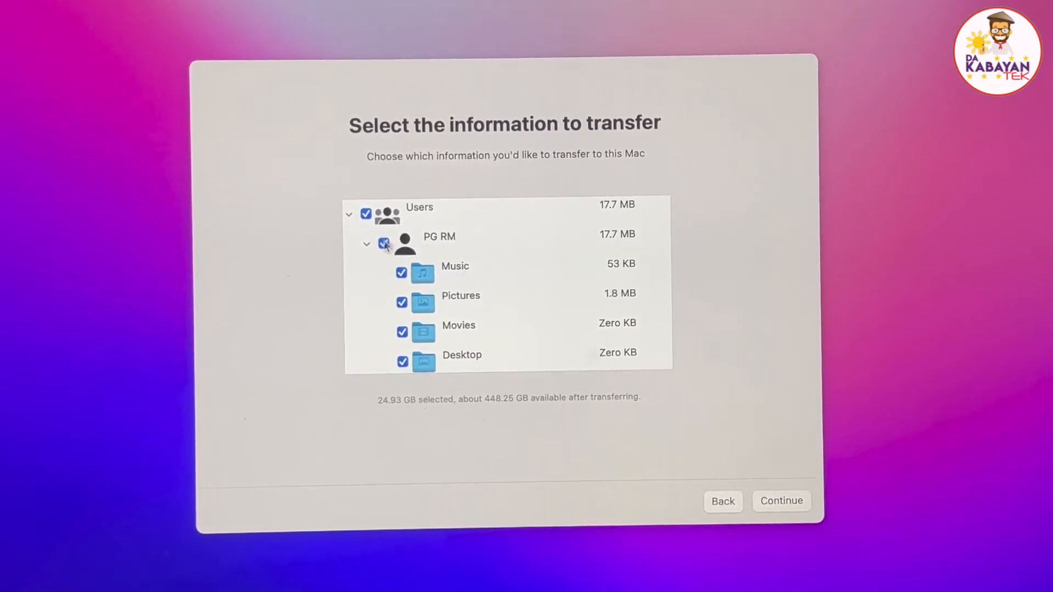
{"action": "scroll", "coordinate": [419, 263], "scroll_direction": "down", "scroll_amount": 3}
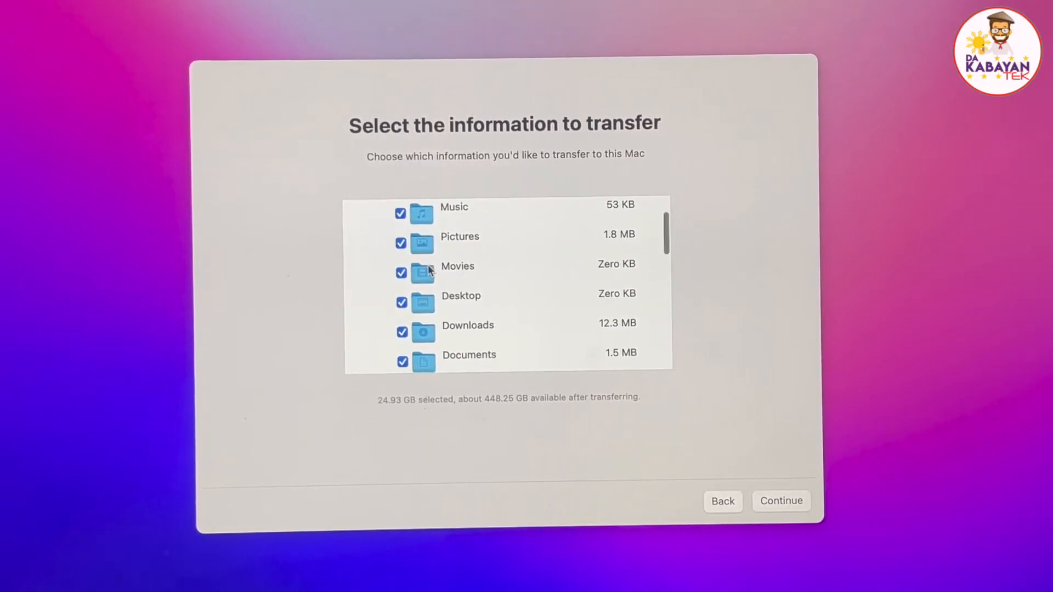
{"action": "scroll", "coordinate": [429, 270], "scroll_direction": "down", "scroll_amount": 1}
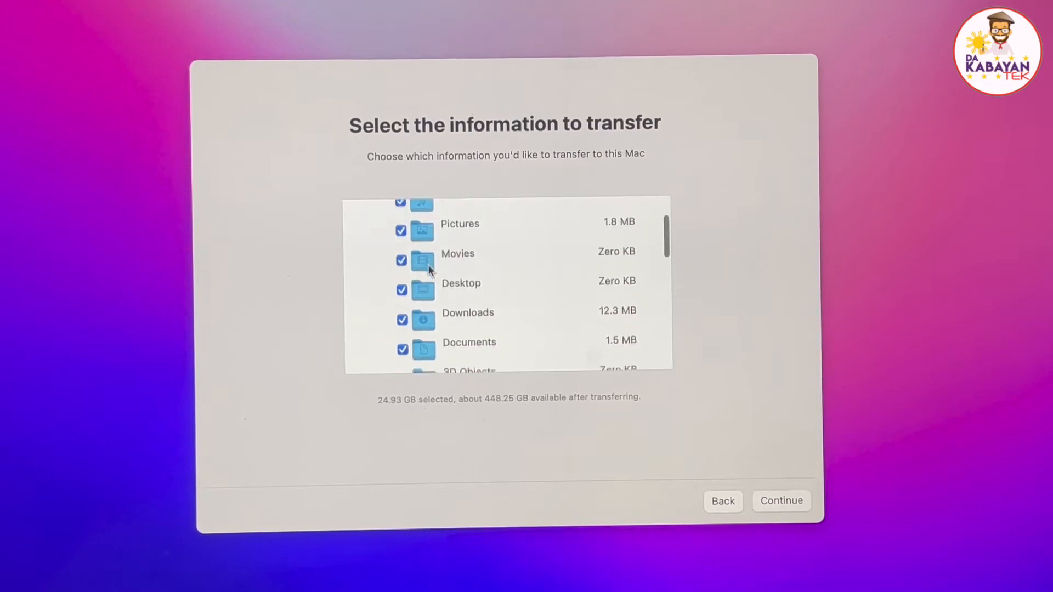
{"action": "scroll", "coordinate": [419, 264], "scroll_direction": "up", "scroll_amount": 2}
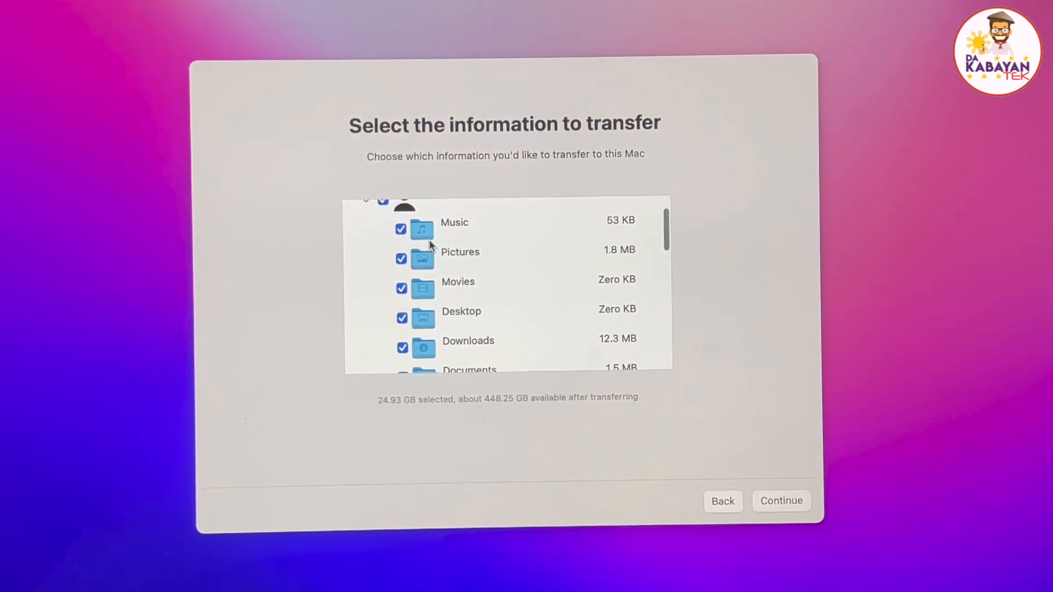
{"action": "scroll", "coordinate": [429, 240], "scroll_direction": "down", "scroll_amount": 5}
{"action": "scroll", "coordinate": [429, 240], "scroll_direction": "down", "scroll_amount": 1}
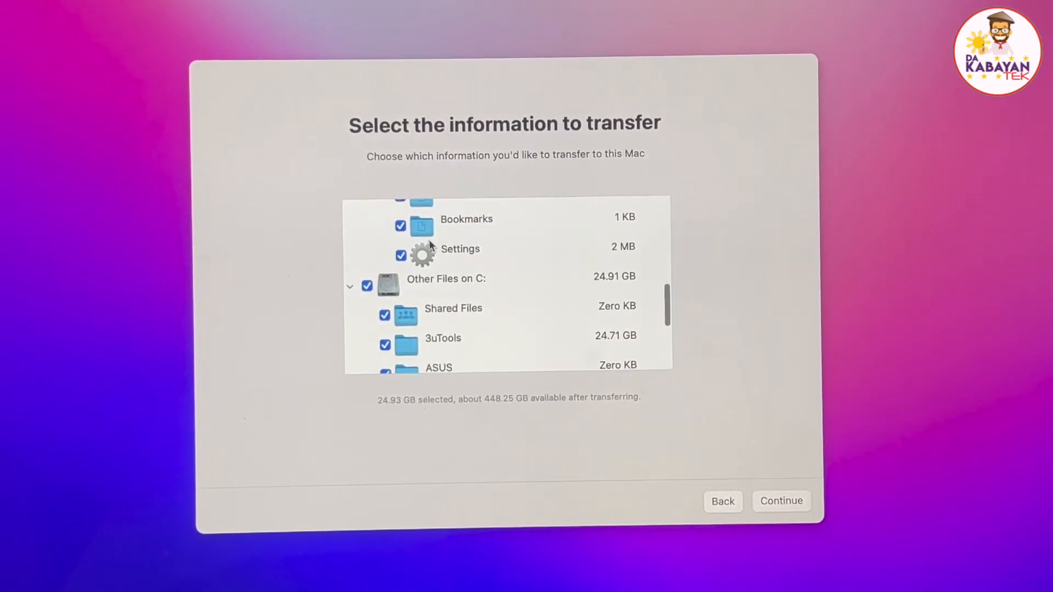
{"action": "scroll", "coordinate": [366, 289], "scroll_direction": "up", "scroll_amount": 4}
{"action": "scroll", "coordinate": [387, 272], "scroll_direction": "down", "scroll_amount": 5}
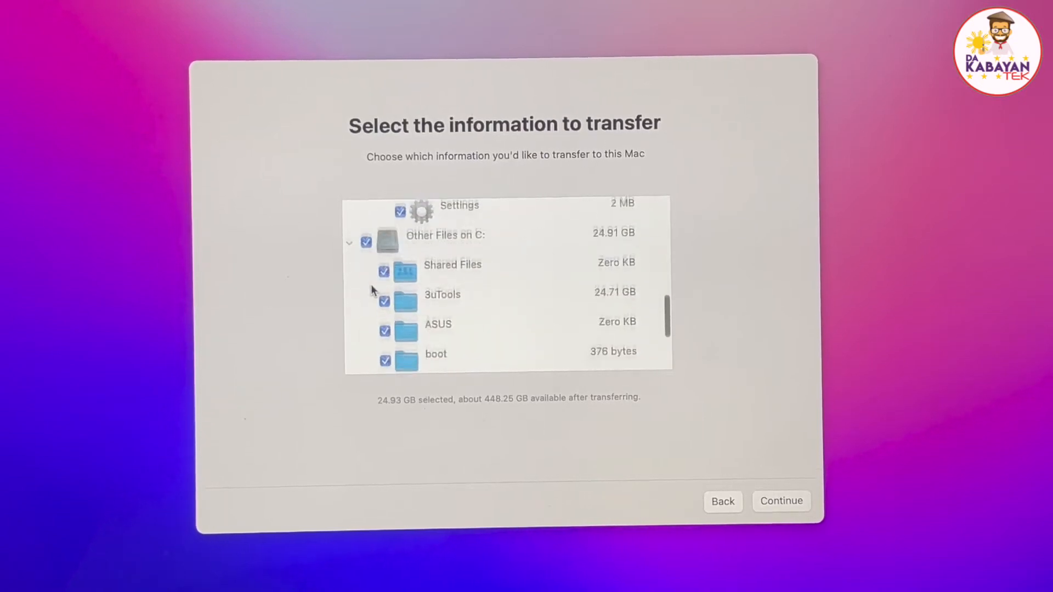
{"action": "scroll", "coordinate": [403, 255], "scroll_direction": "down", "scroll_amount": 1}
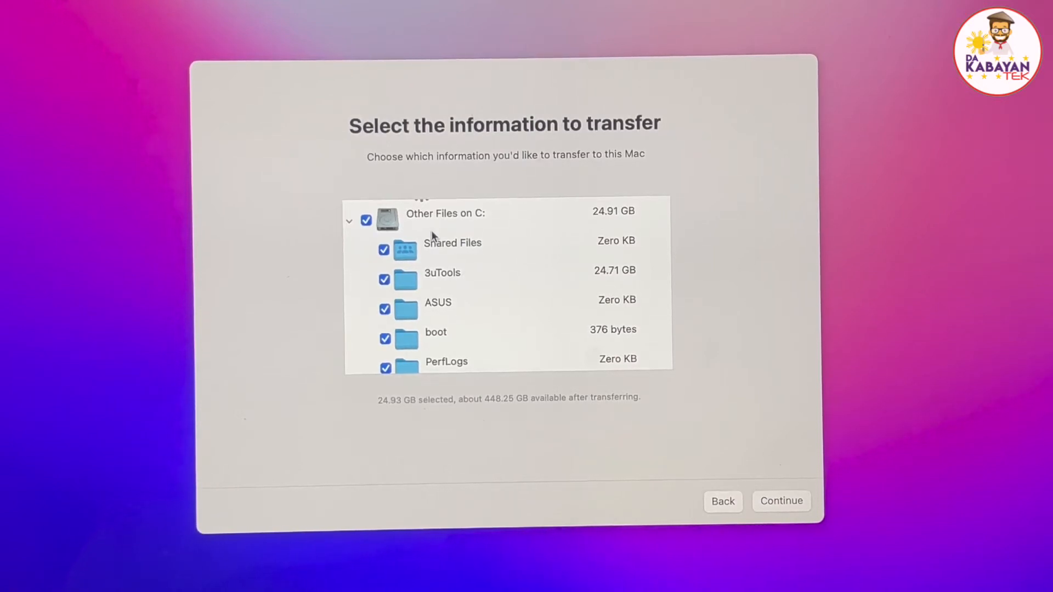
{"action": "scroll", "coordinate": [431, 230], "scroll_direction": "up", "scroll_amount": 1}
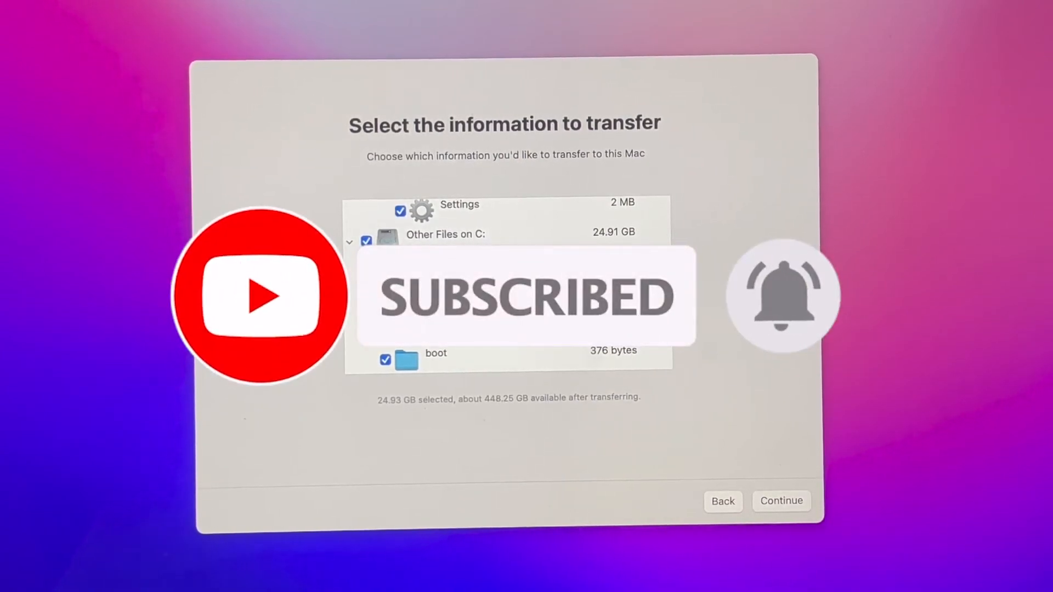
- Uncheck 'Other Files on C:' so only the user's folders (17.7 MB) transfer, then continue to account passwords
{"action": "left_click", "coordinate": [366, 242]}
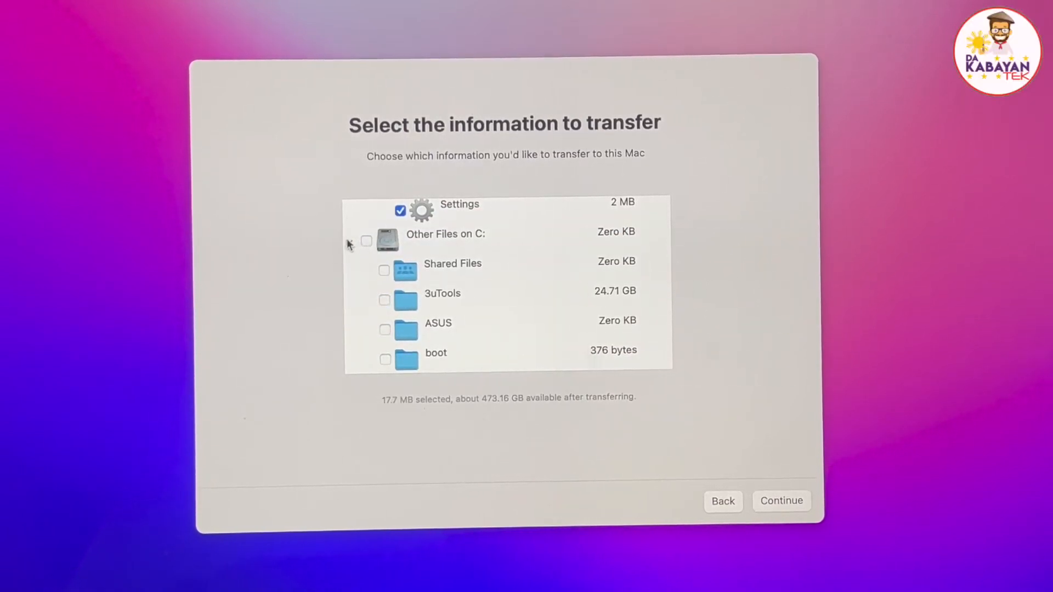
{"action": "scroll", "coordinate": [468, 240], "scroll_direction": "up", "scroll_amount": 5}
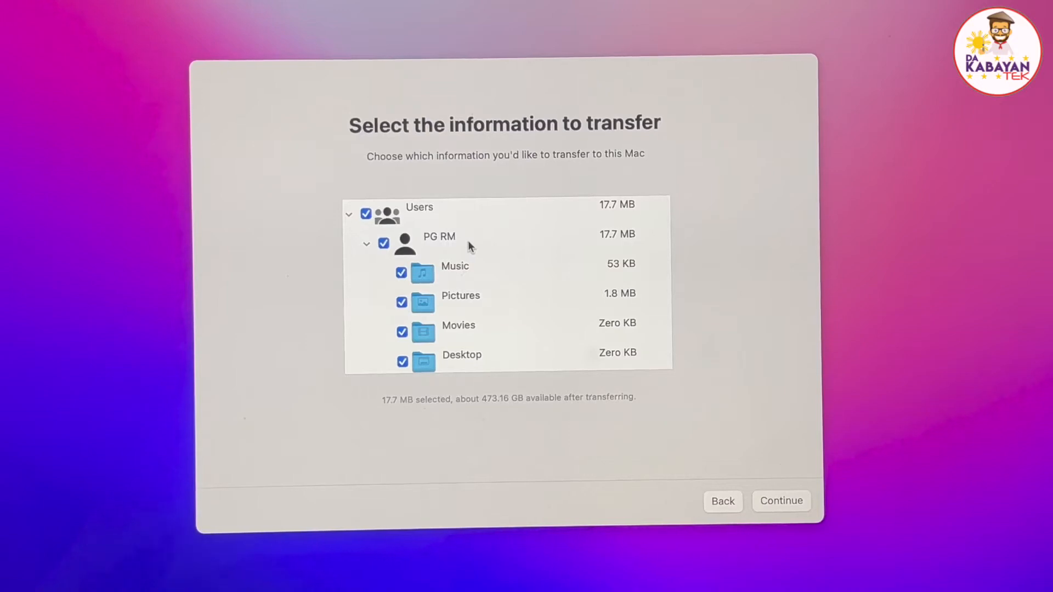
{"action": "left_click", "coordinate": [773, 496]}
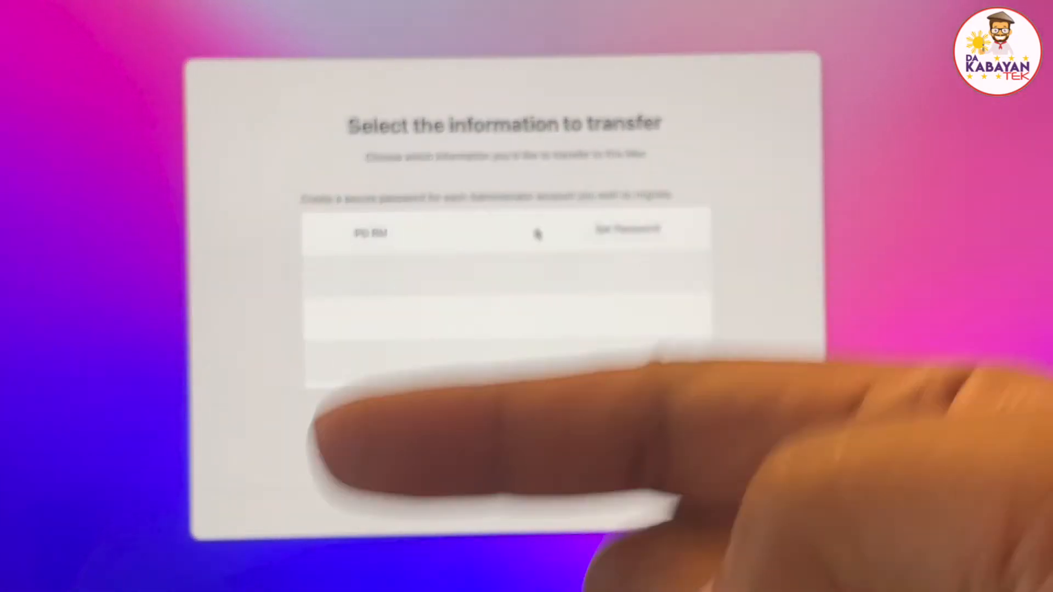
- Set and confirm a login password for the migrated PG RM administrator account, then continue
{"action": "left_click", "coordinate": [604, 229]}
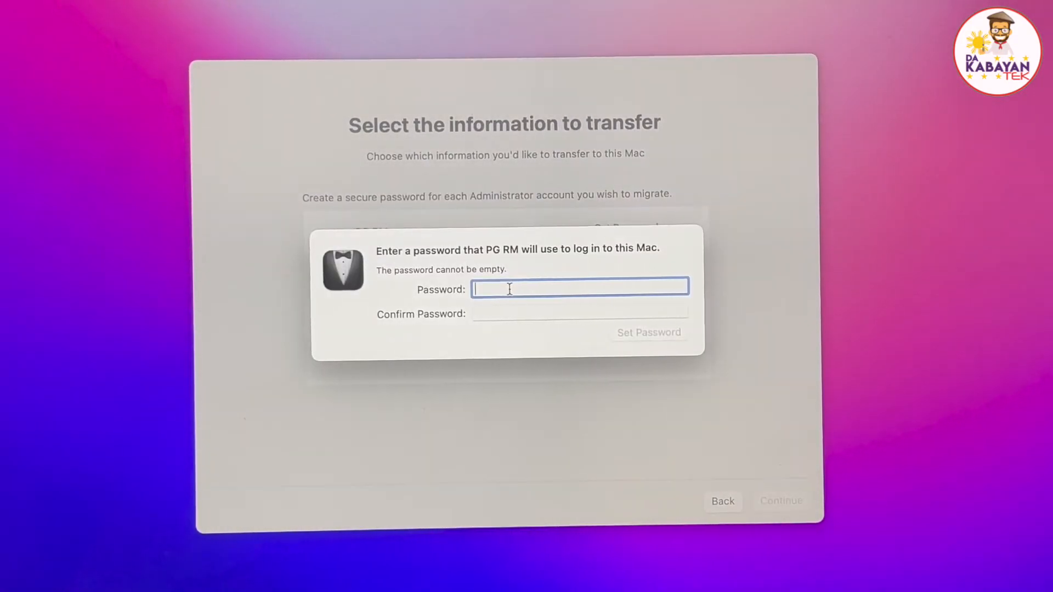
{"action": "type", "text": "••••"}
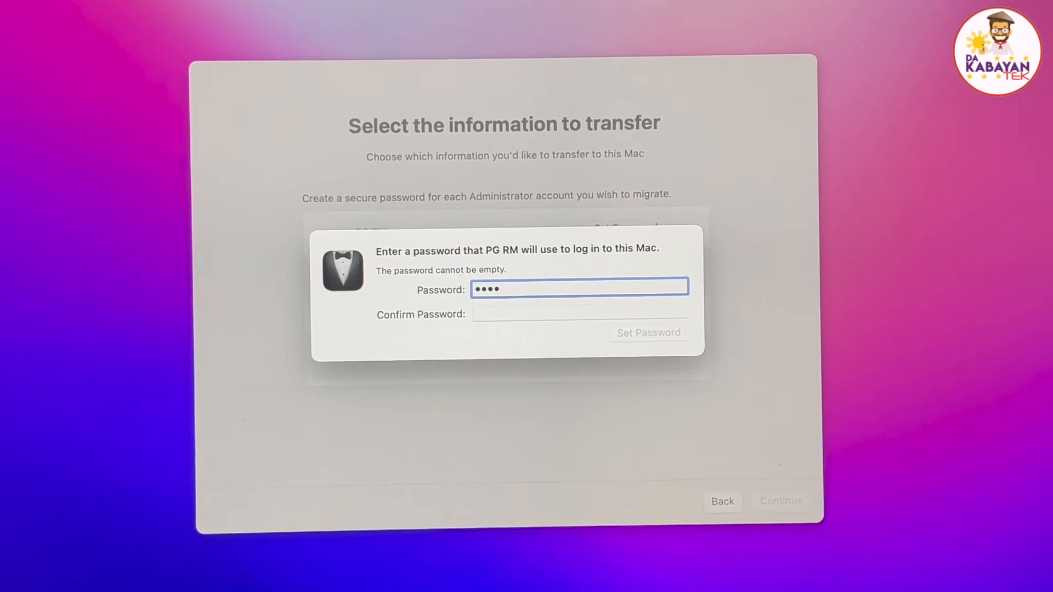
{"action": "key", "text": "Tab"}
{"action": "type", "text": "•••"}
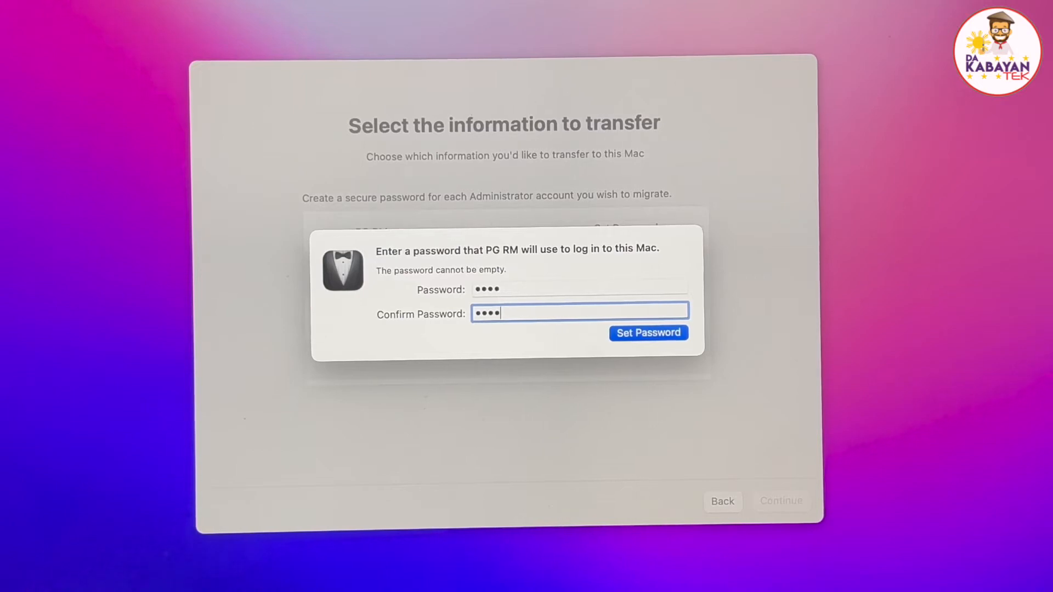
{"action": "left_click", "coordinate": [629, 333]}
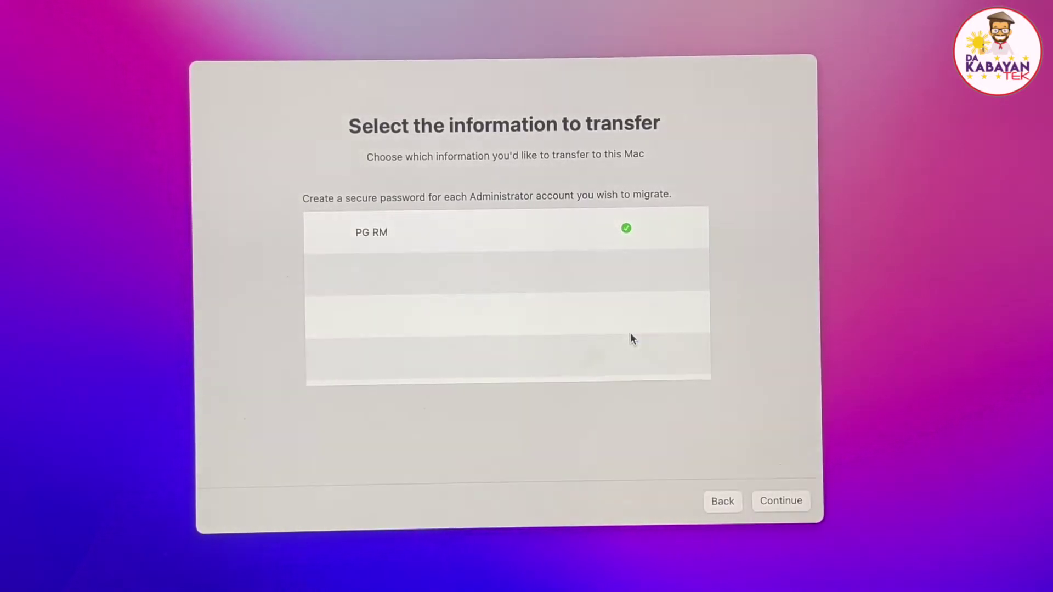
{"action": "left_click", "coordinate": [776, 499]}
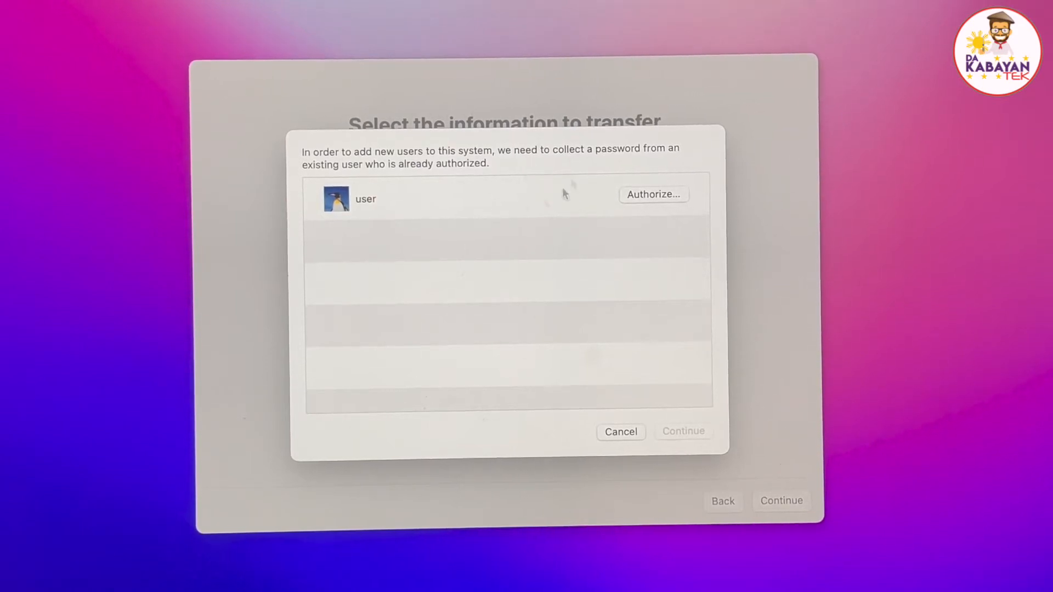
- Authorize with the existing Mac user's password and start the transfer
{"action": "left_click", "coordinate": [653, 195]}
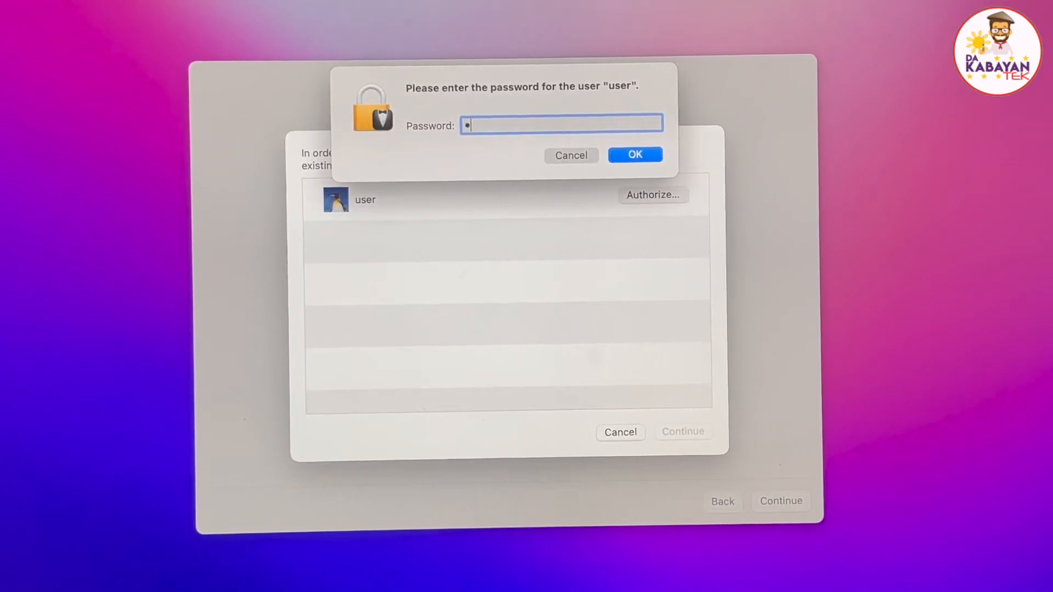
{"action": "type", "text": "•••"}
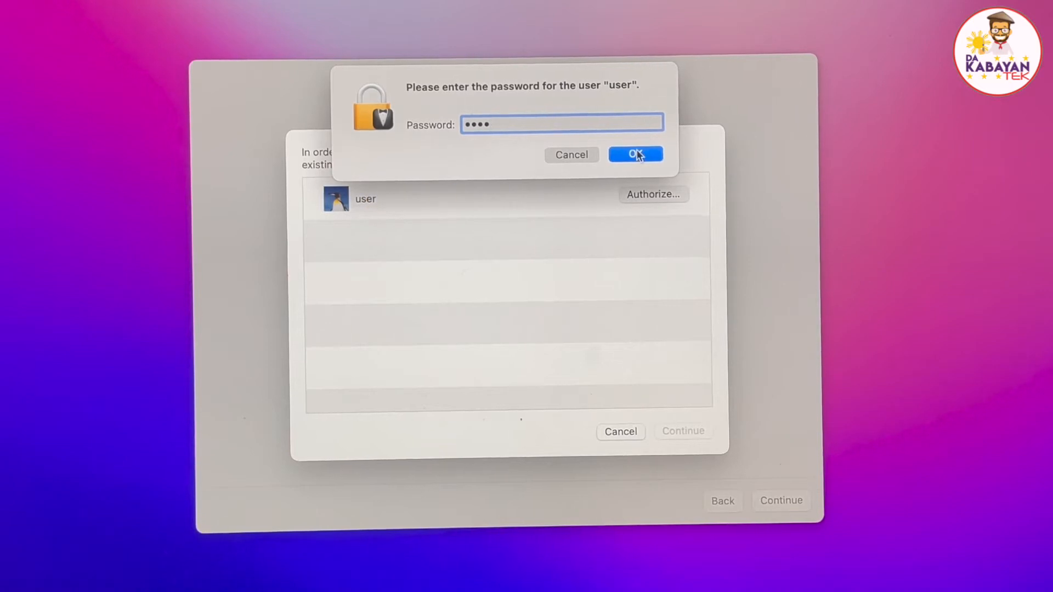
{"action": "left_click", "coordinate": [636, 153]}
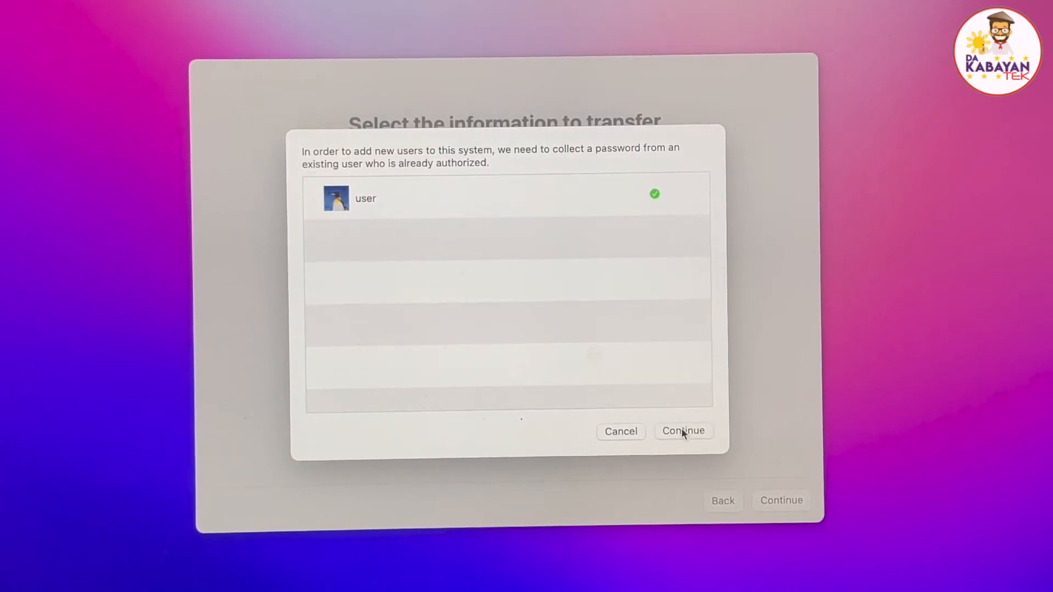
{"action": "left_click", "coordinate": [683, 431]}
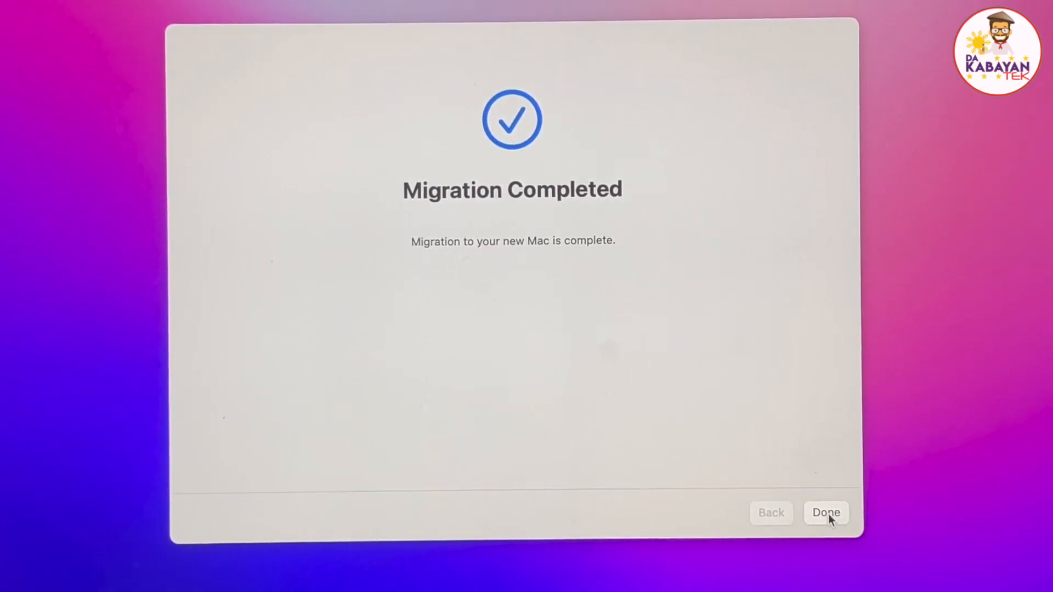
- Close Migration Assistant with Done once the transfer shows Migration Completed
{"action": "left_click", "coordinate": [828, 515]}
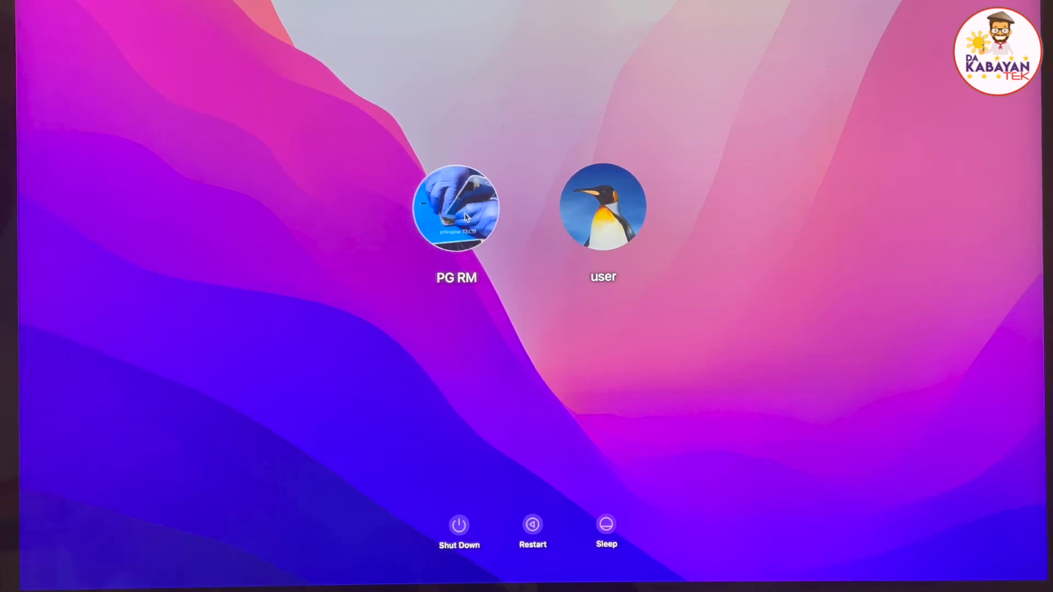
- Sign in to the migrated PG RM account with its password
{"action": "left_click", "coordinate": [464, 215]}
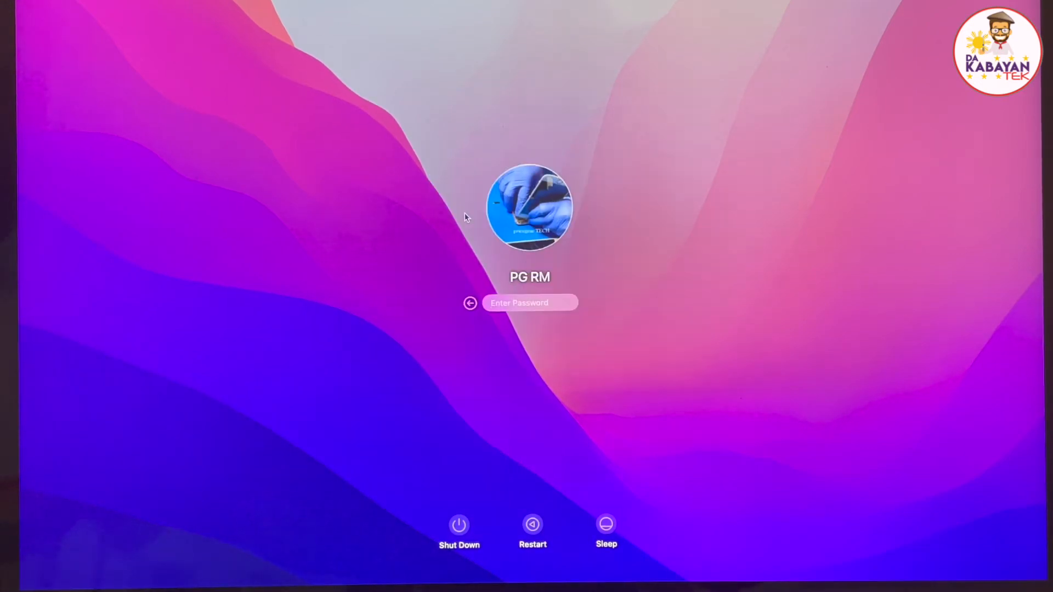
{"action": "type", "text": "••••"}
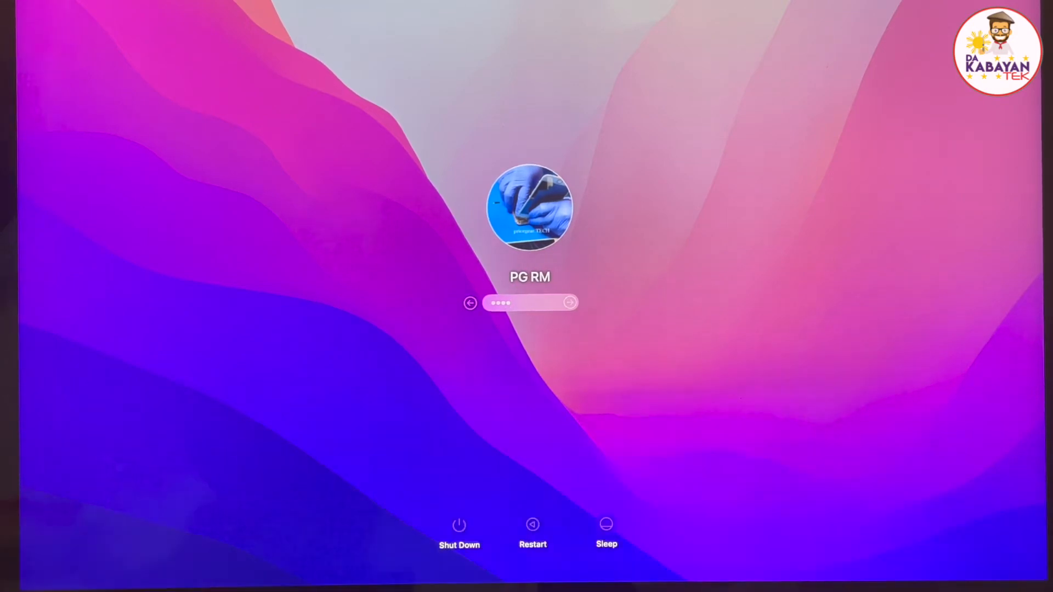
{"action": "key", "text": "Return"}
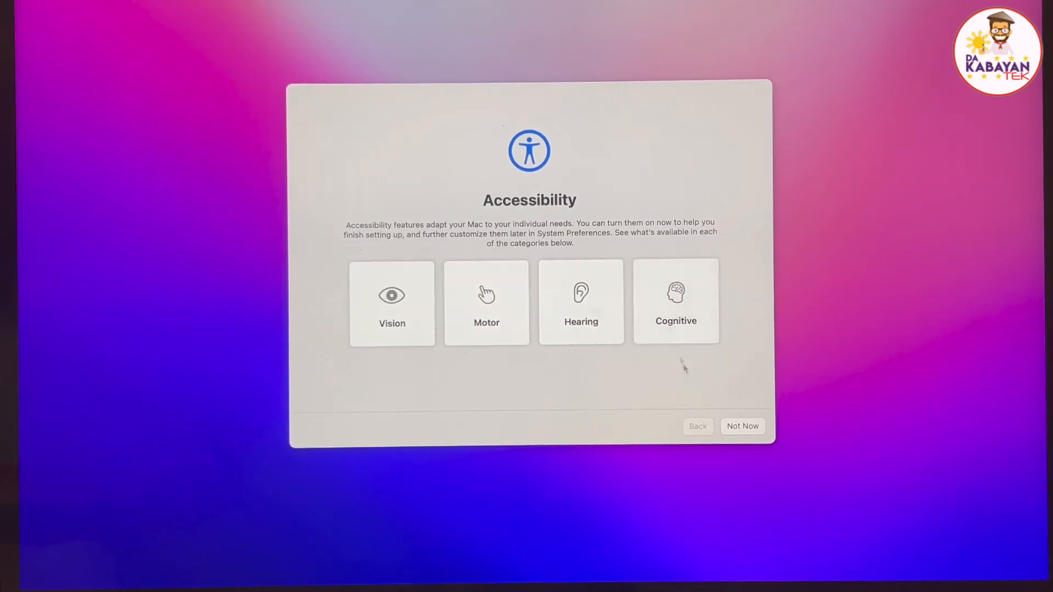
- Skip Accessibility with Not Now and continue past the Data & Privacy notice
{"action": "left_click", "coordinate": [742, 426]}
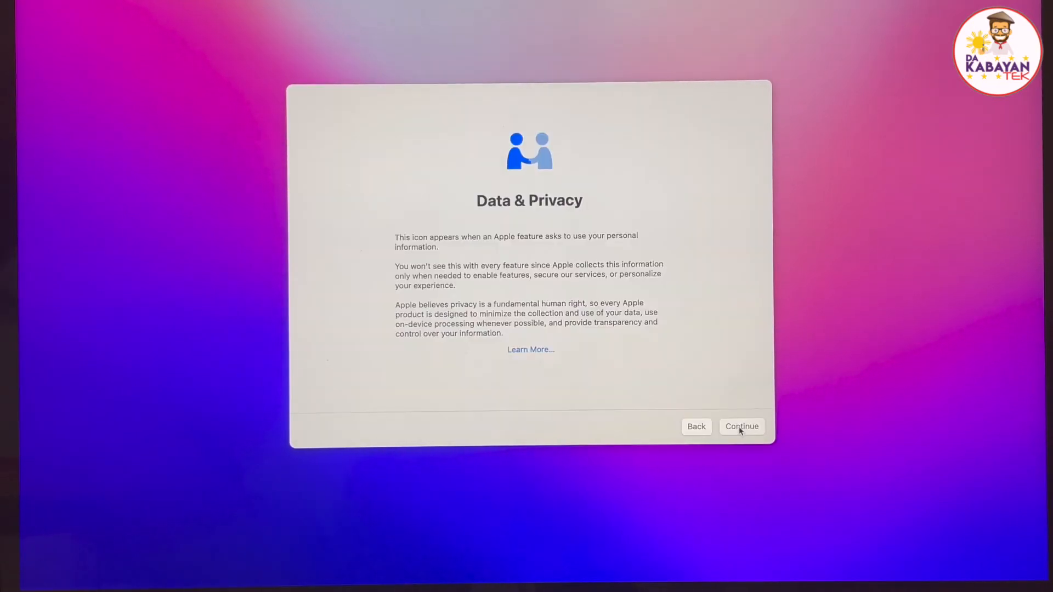
{"action": "left_click", "coordinate": [738, 427]}
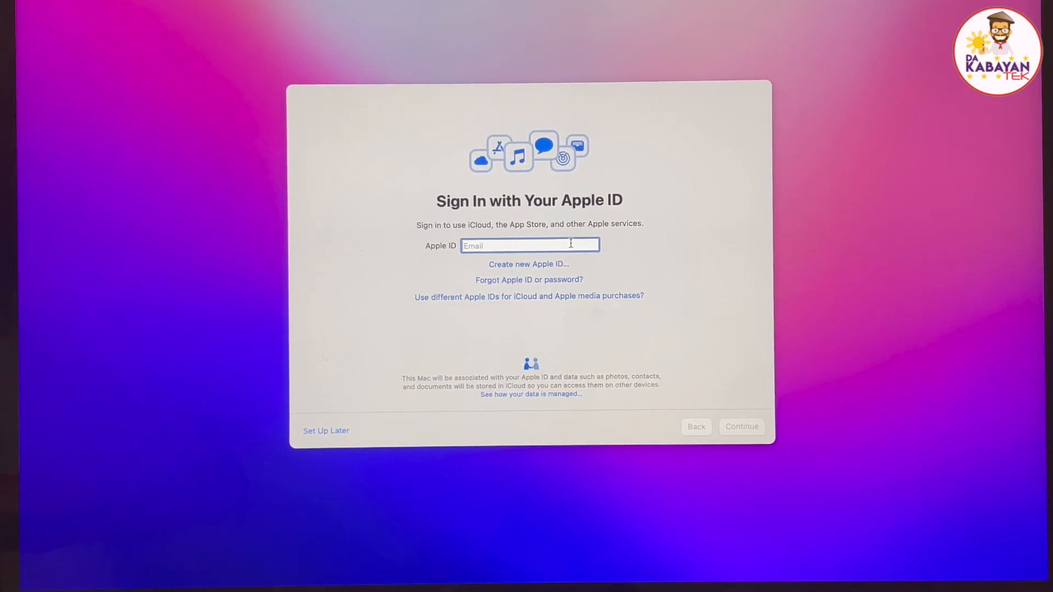
- Skip Apple ID sign-in, decline analytics sharing and postpone Screen Time
{"action": "left_click", "coordinate": [326, 430]}
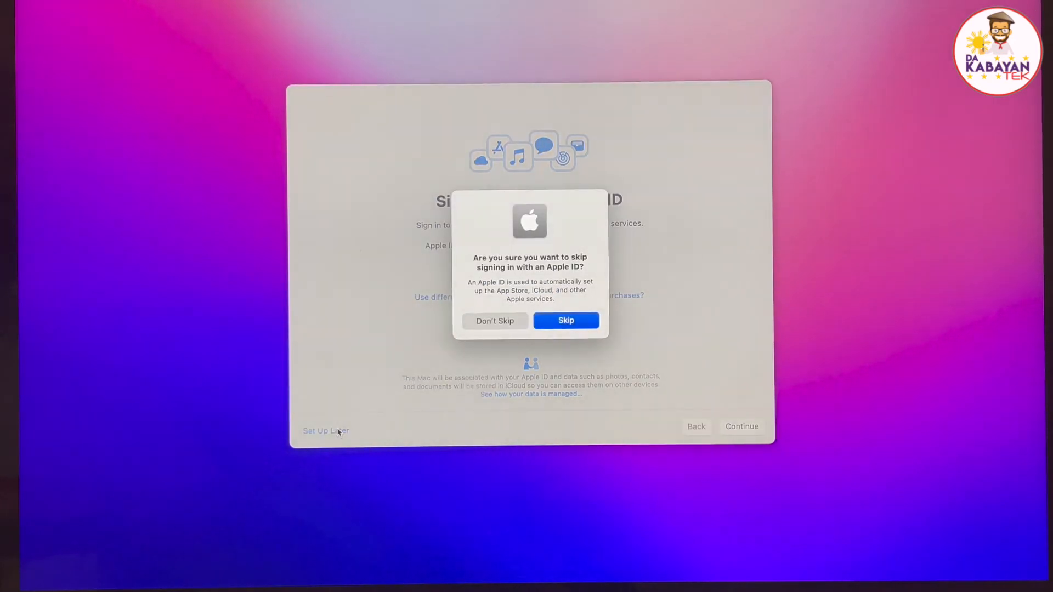
{"action": "left_click", "coordinate": [561, 323]}
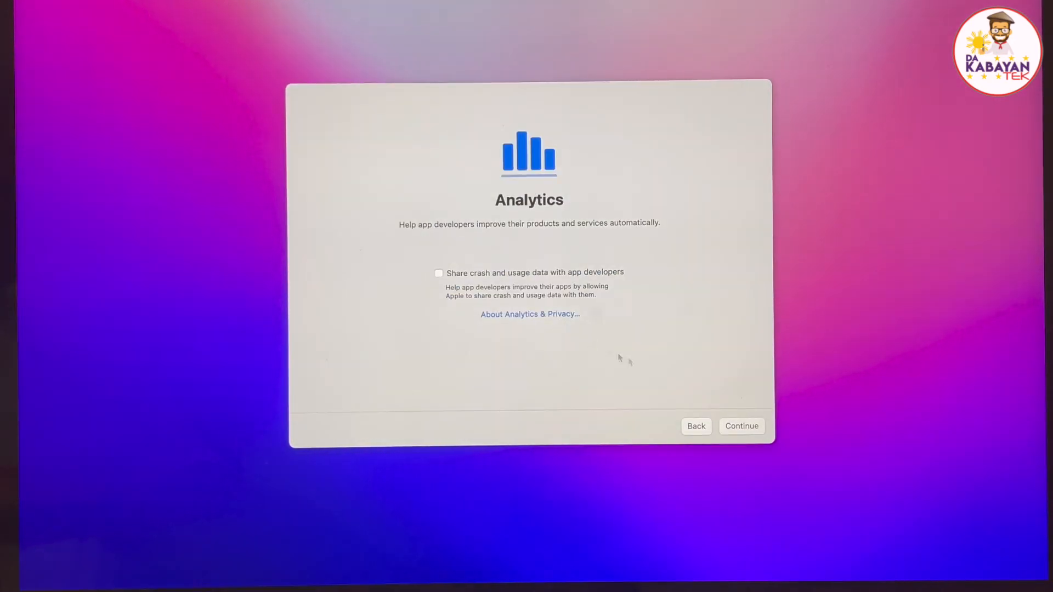
{"action": "left_click", "coordinate": [741, 425]}
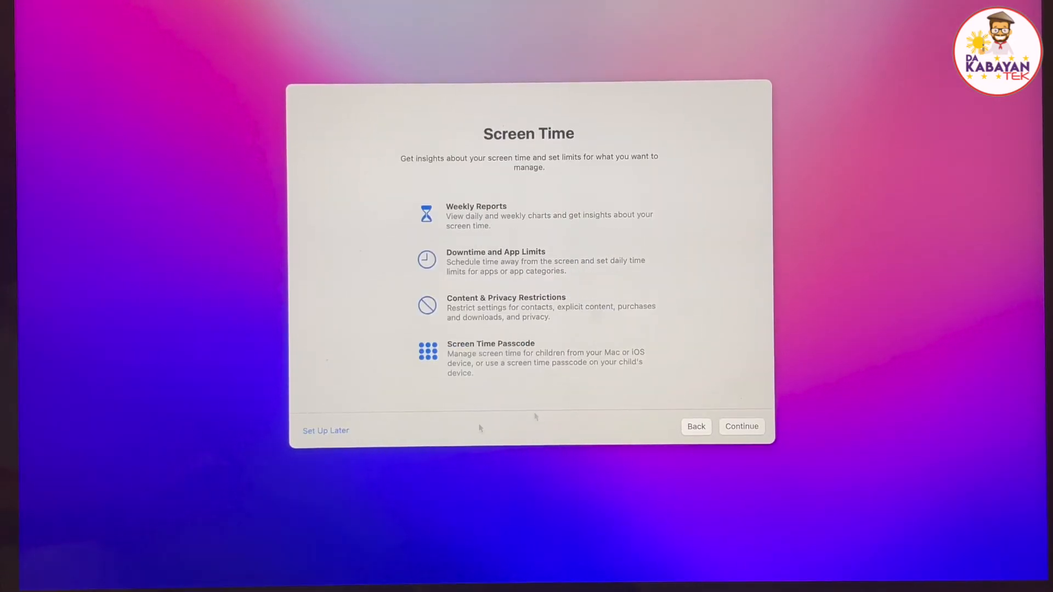
{"action": "left_click", "coordinate": [326, 430]}
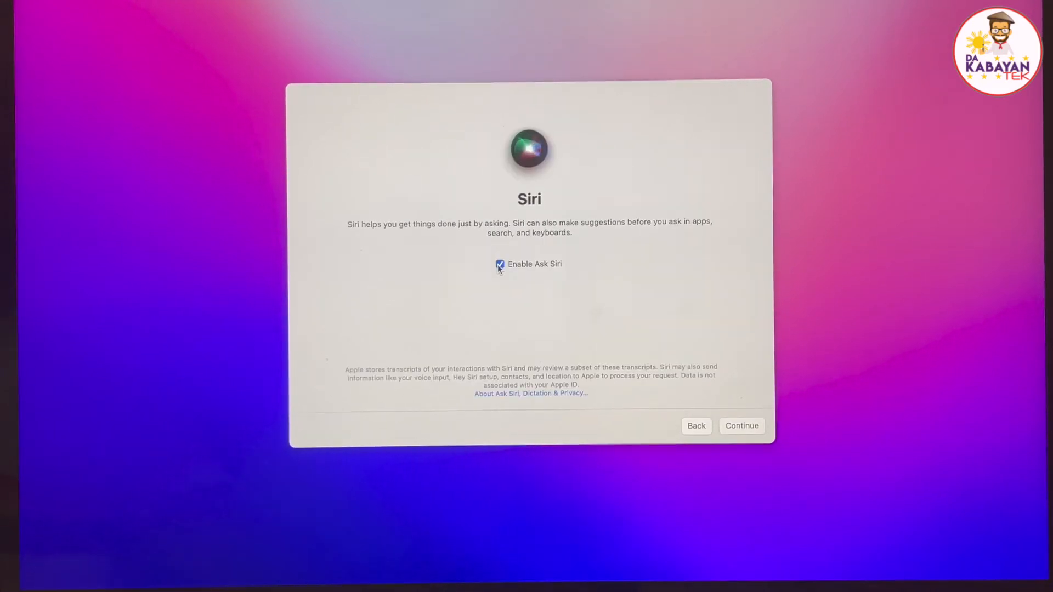
- Leave Enable Ask Siri unchecked and choose to set up Touch ID later
{"action": "left_click", "coordinate": [499, 265]}
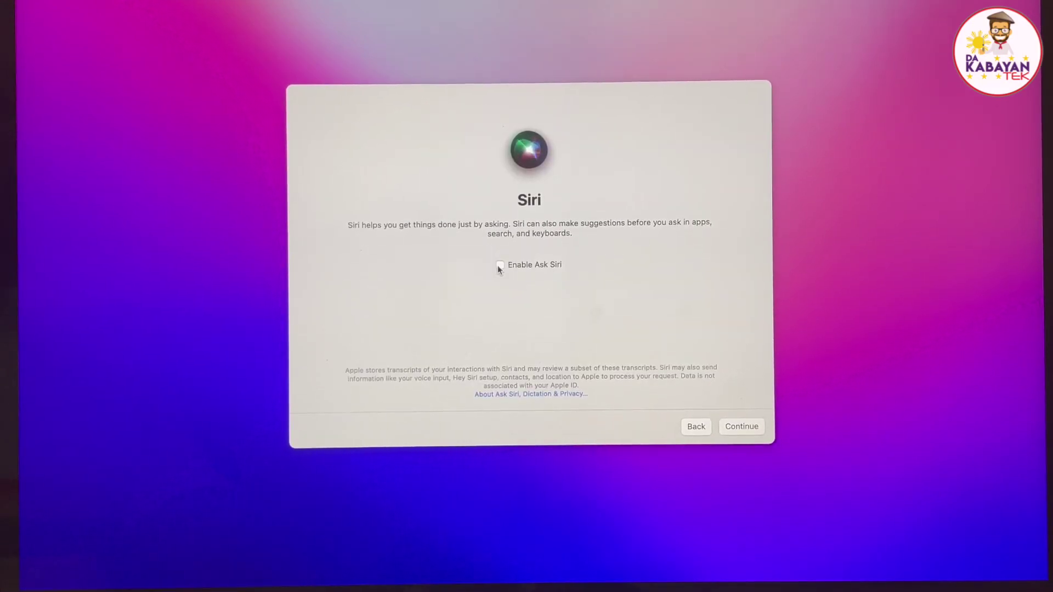
{"action": "left_click", "coordinate": [736, 425]}
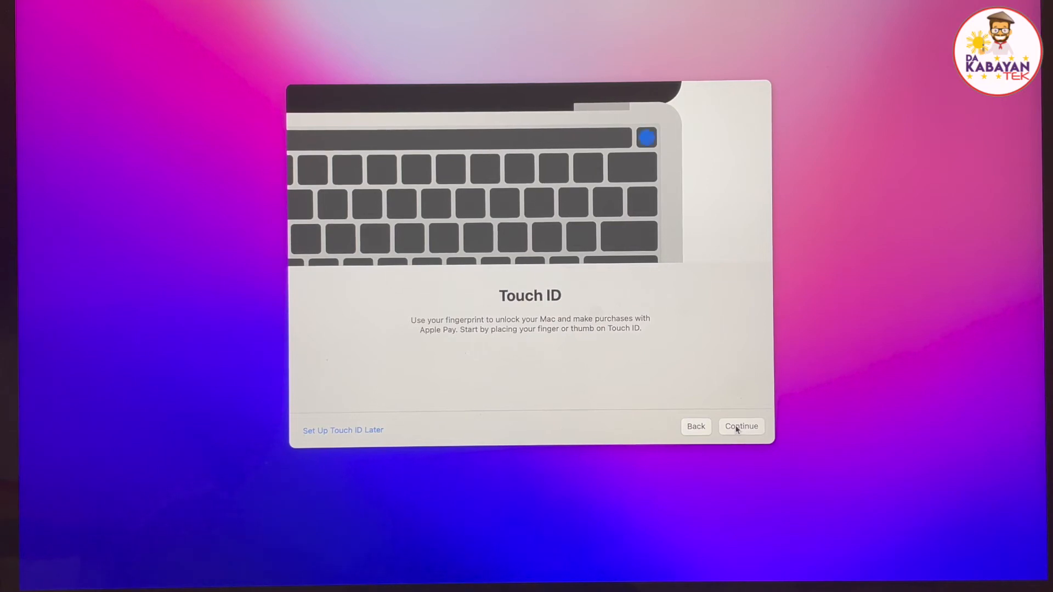
{"action": "left_click", "coordinate": [367, 430]}
- Confirm skipping Touch ID, choose Auto appearance and finish setup to the desktop
{"action": "left_click", "coordinate": [530, 298]}
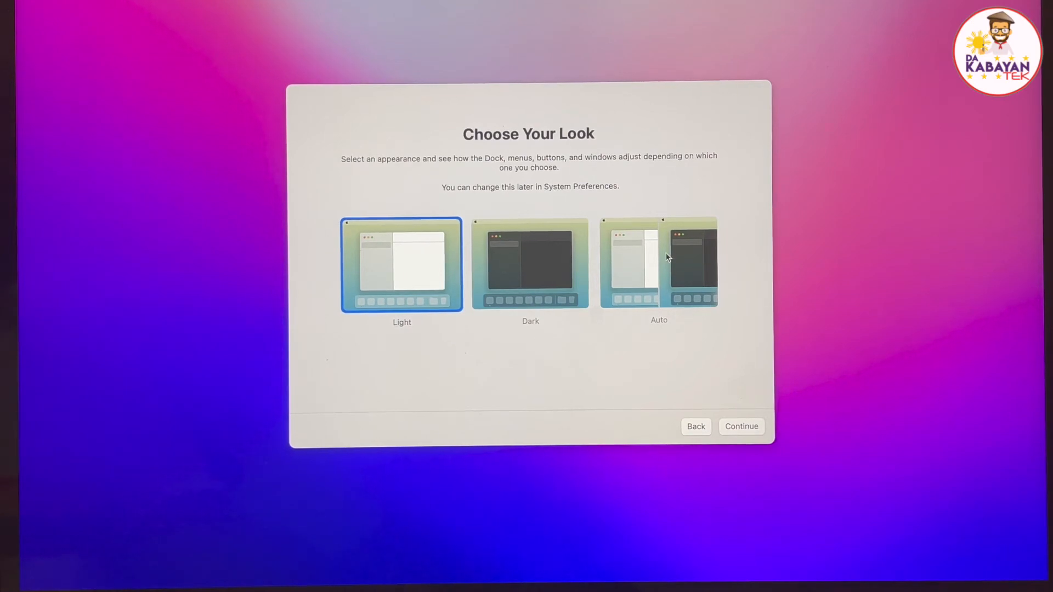
{"action": "left_click", "coordinate": [667, 258]}
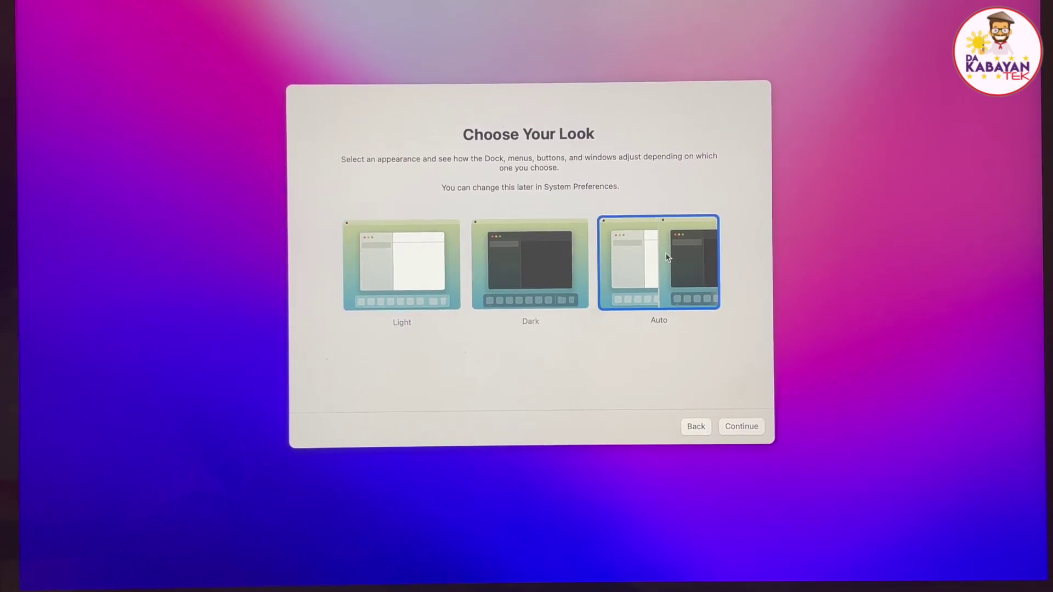
{"action": "left_click", "coordinate": [741, 425]}
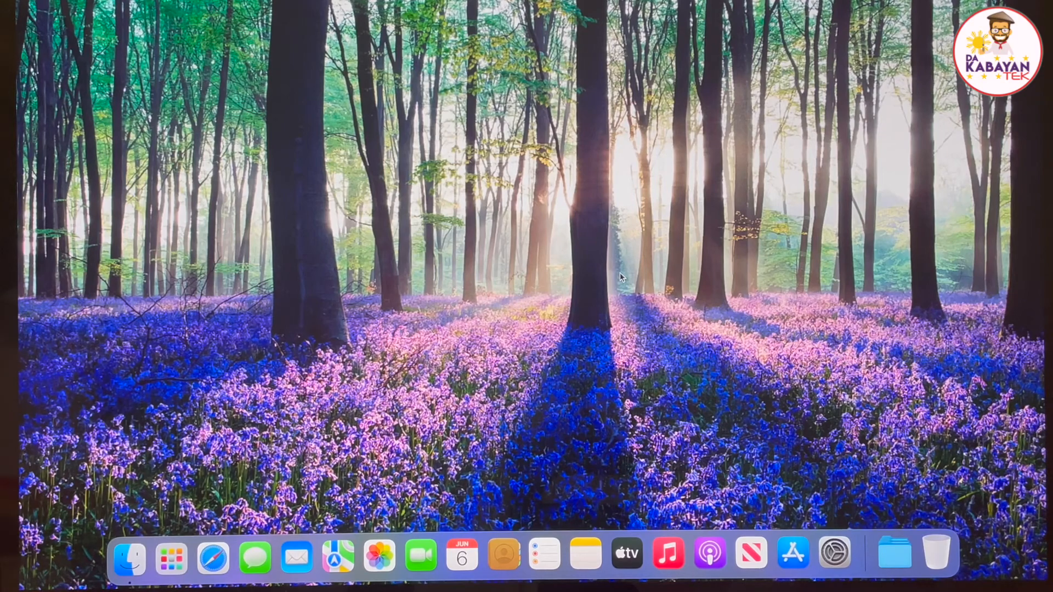
- Browse the migrated Downloads, Desktop and Documents folders in a new Finder window
{"action": "left_click", "coordinate": [136, 555]}
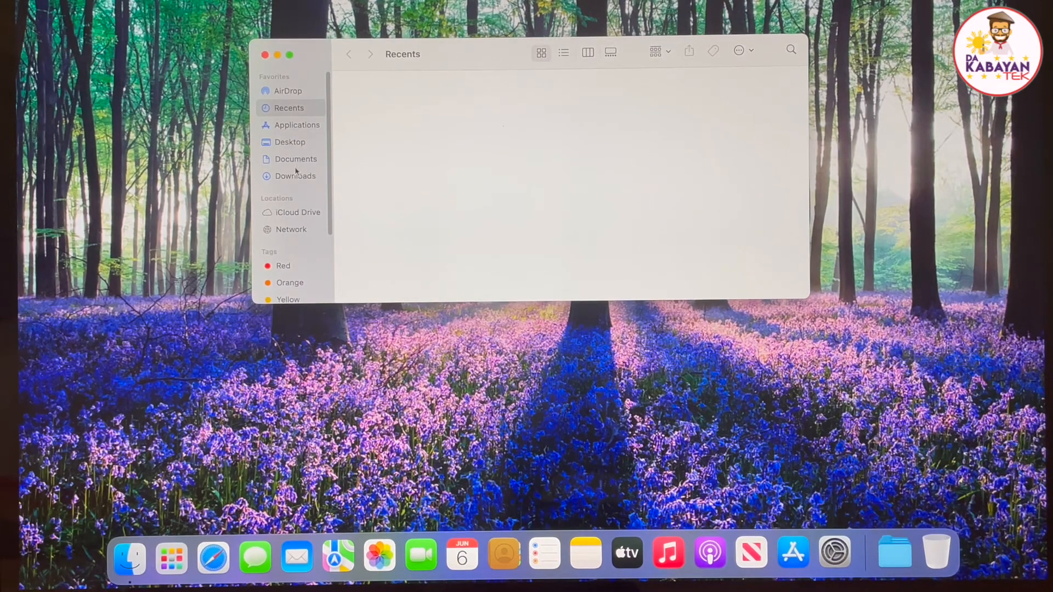
{"action": "left_click", "coordinate": [296, 175]}
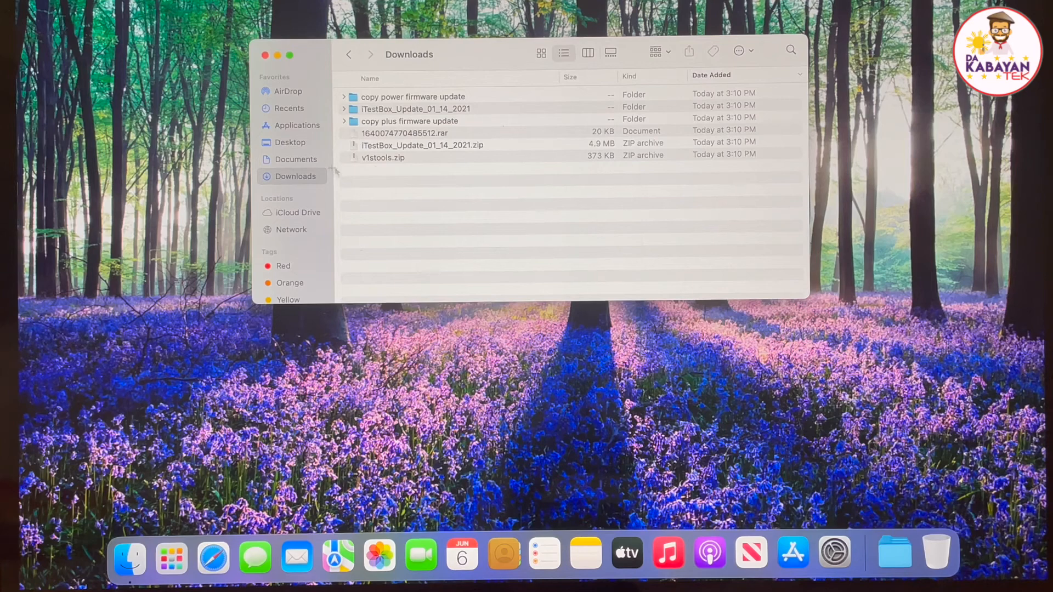
{"action": "left_click", "coordinate": [299, 145]}
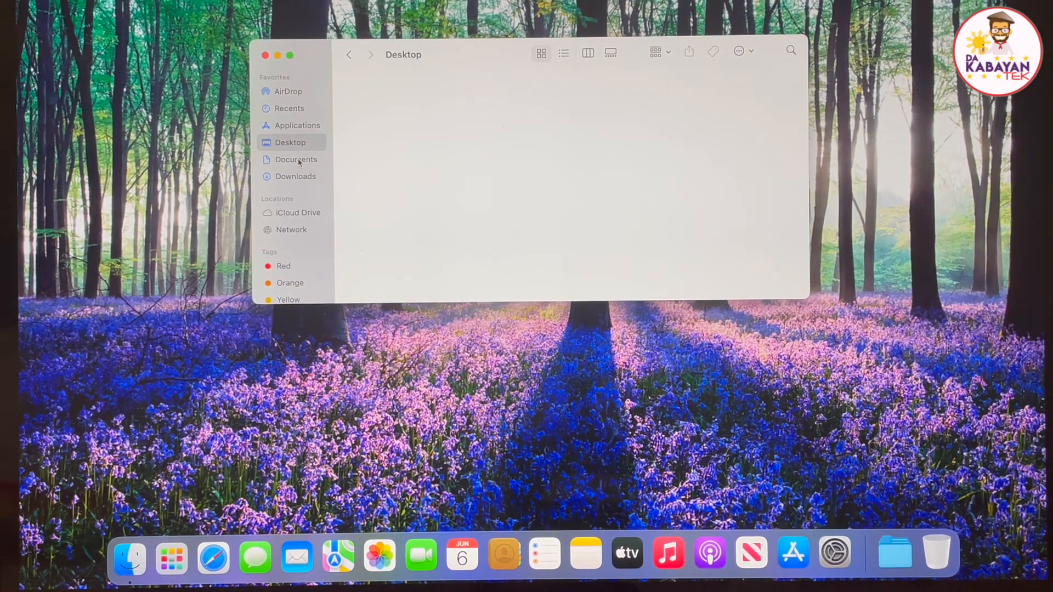
{"action": "left_click", "coordinate": [296, 159]}
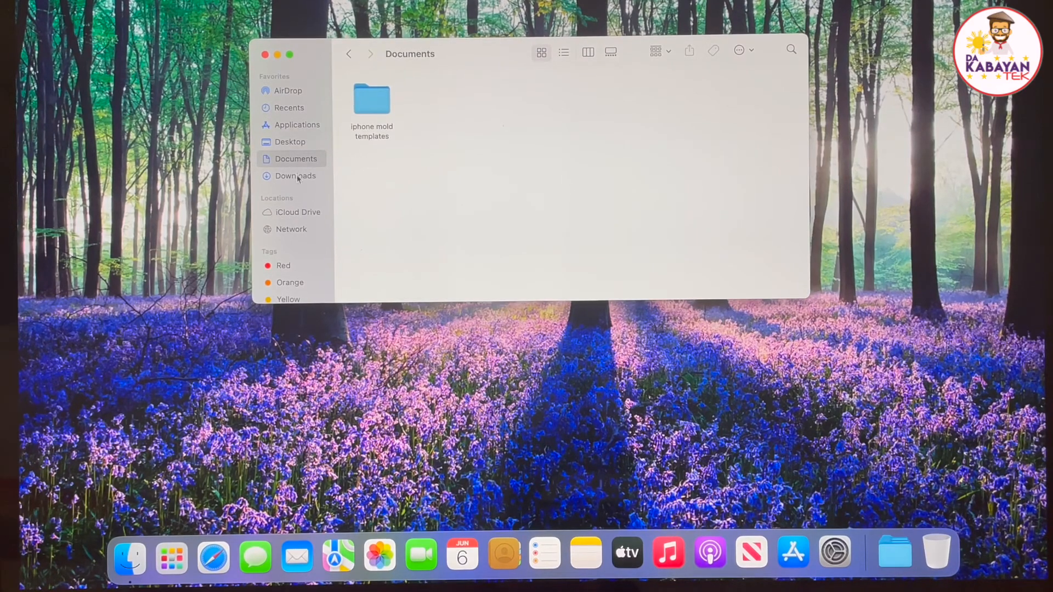